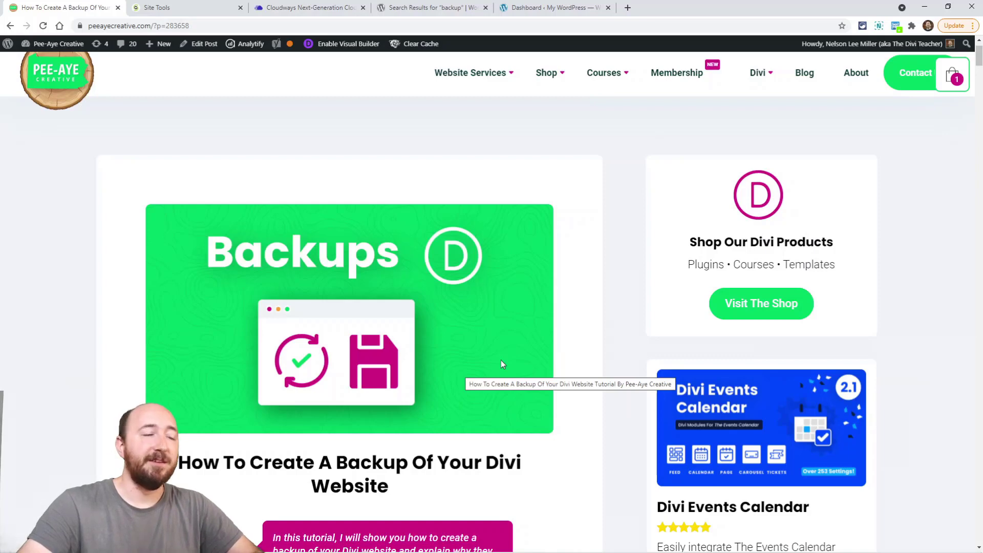
- Read the Divi backup article's introduction on what backups are, what they include, their uses and when to take them
scroll(337, 354, down, 2)
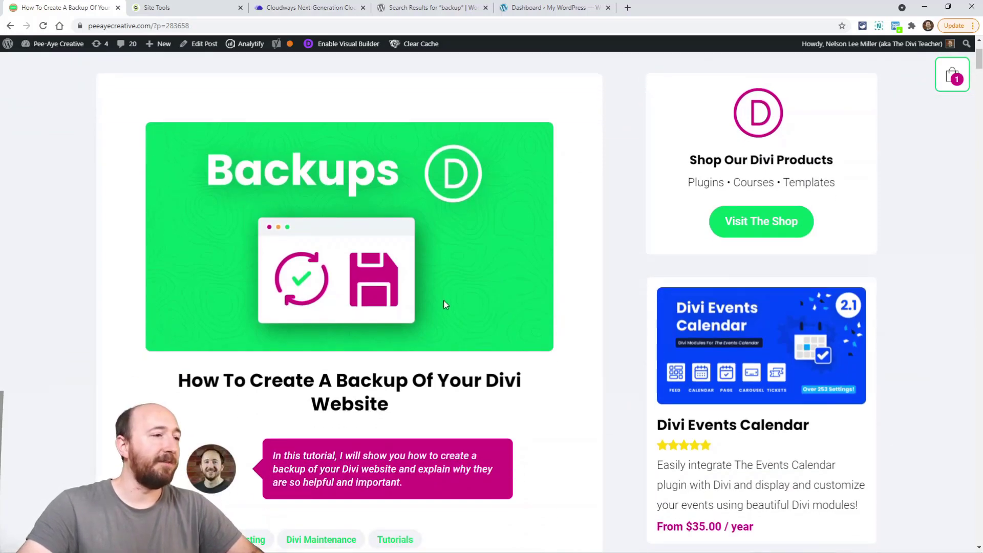
scroll(492, 317, down, 1)
scroll(554, 336, down, 1)
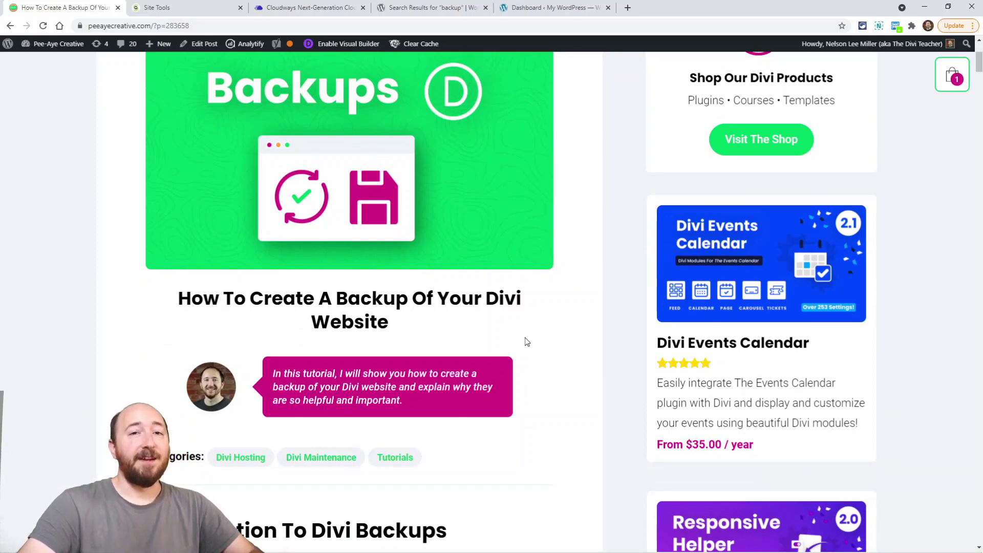
scroll(507, 342, down, 2)
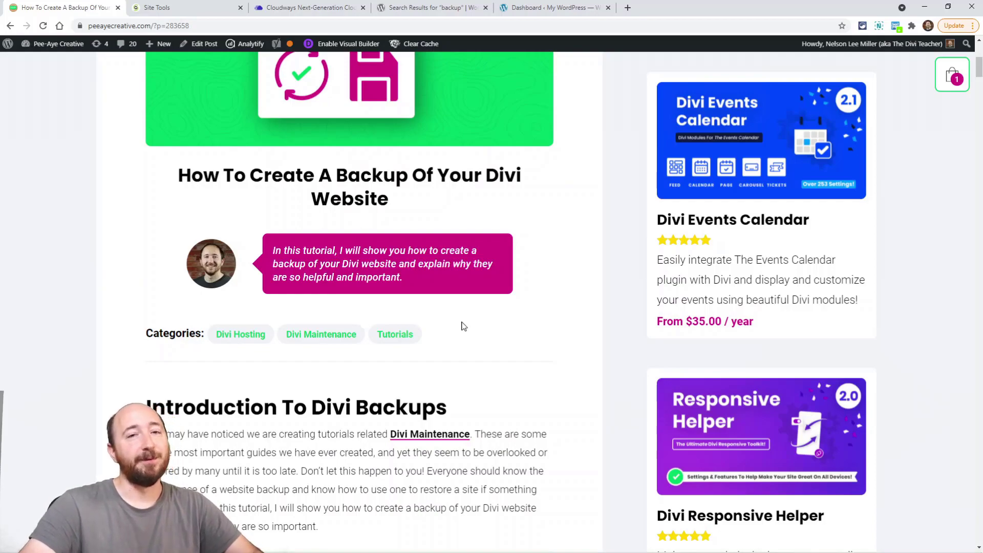
scroll(461, 325, down, 6)
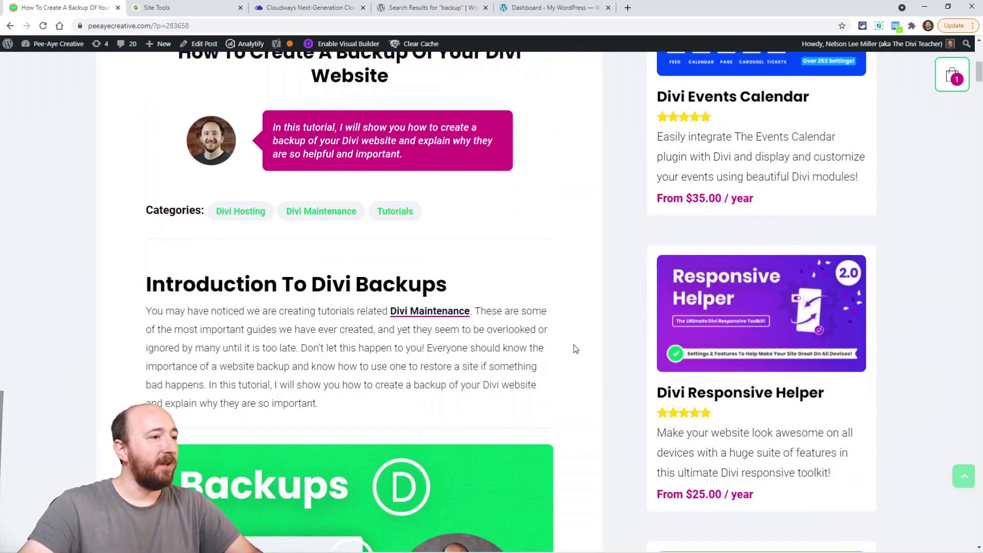
scroll(573, 349, down, 7)
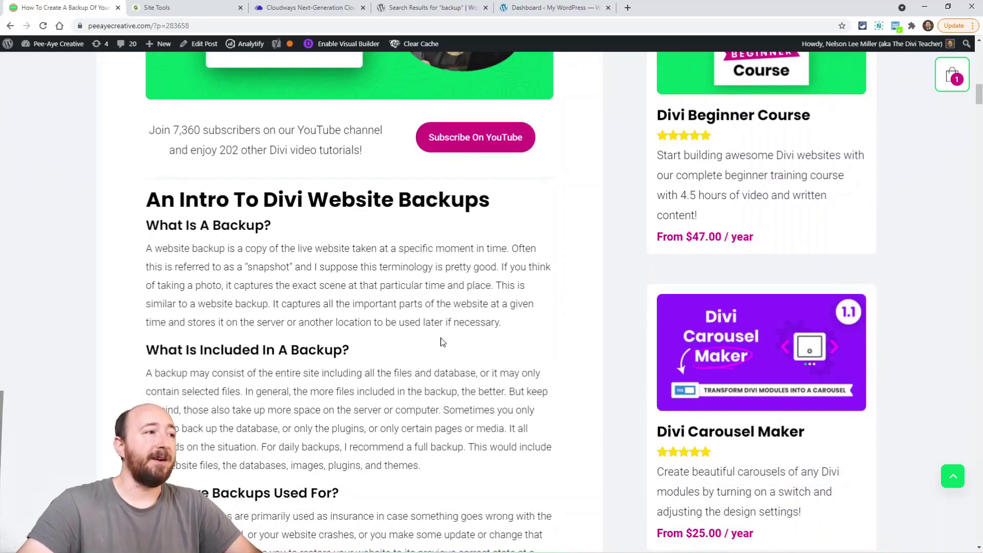
scroll(436, 342, down, 2)
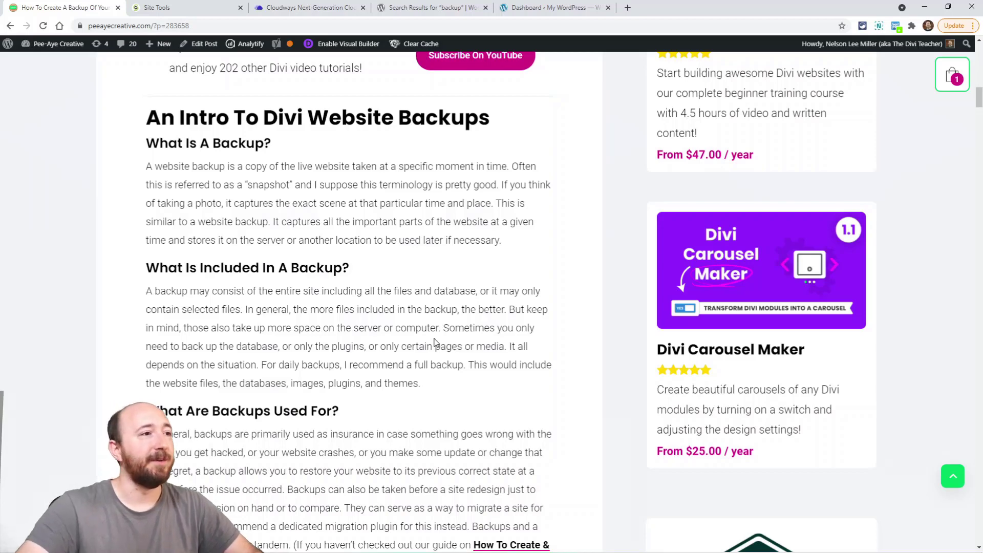
scroll(369, 266, down, 2)
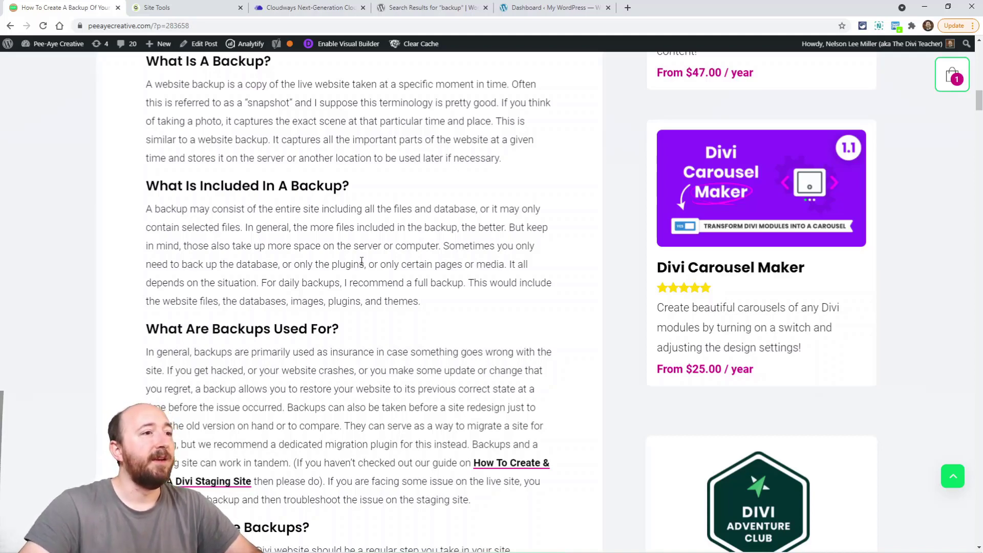
scroll(361, 261, down, 3)
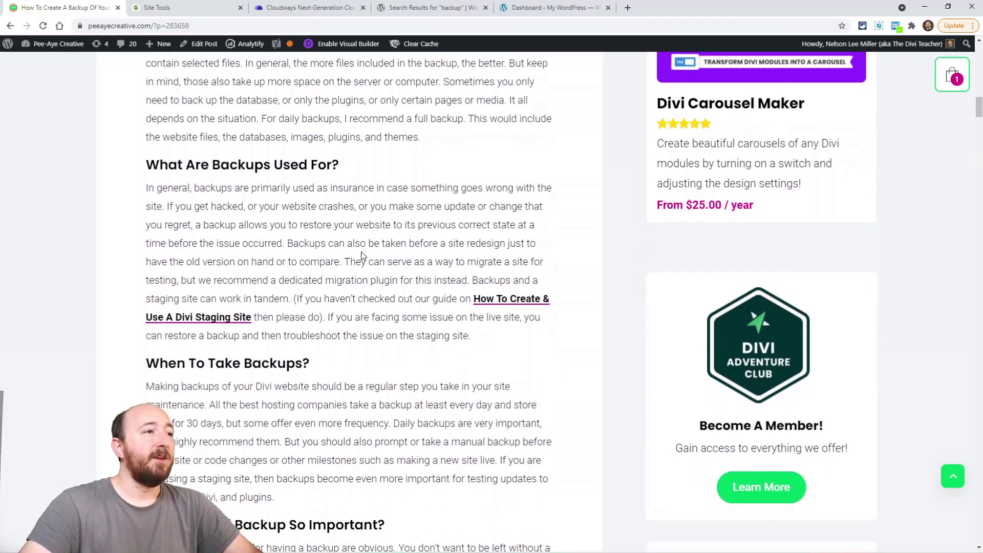
scroll(361, 257, down, 1)
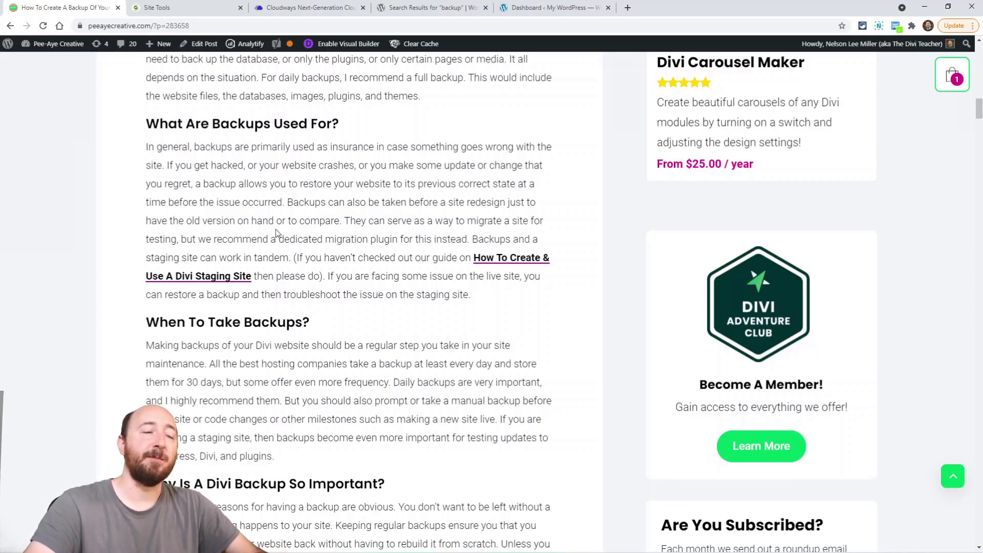
scroll(275, 233, down, 2)
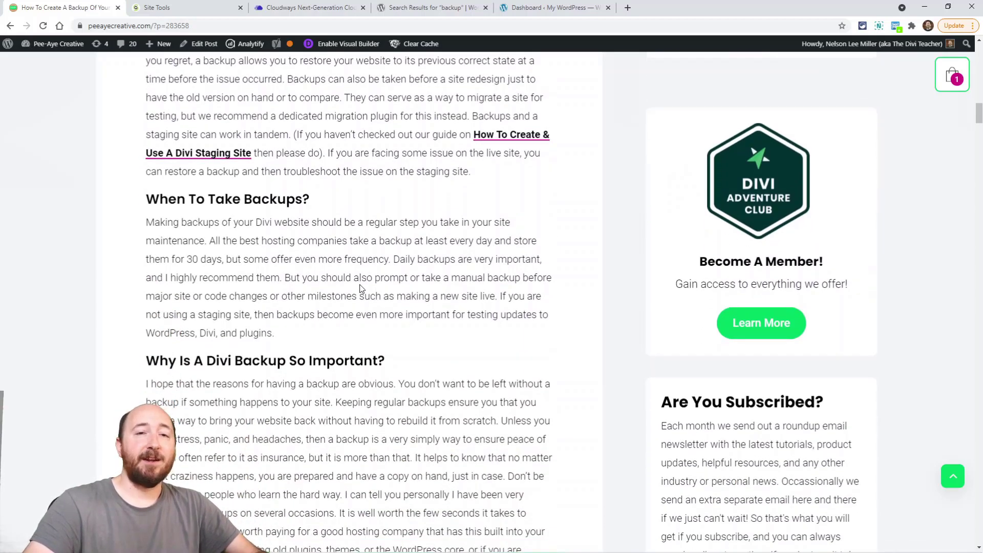
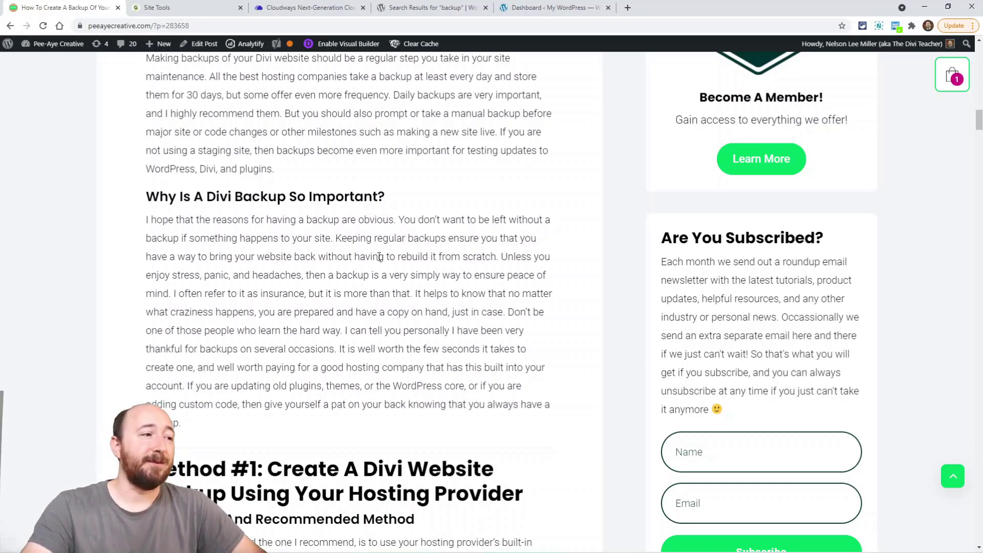
- Read why backups matter, the hosting provider backup method and the start of the Siteground example in the article
scroll(374, 279, down, 3)
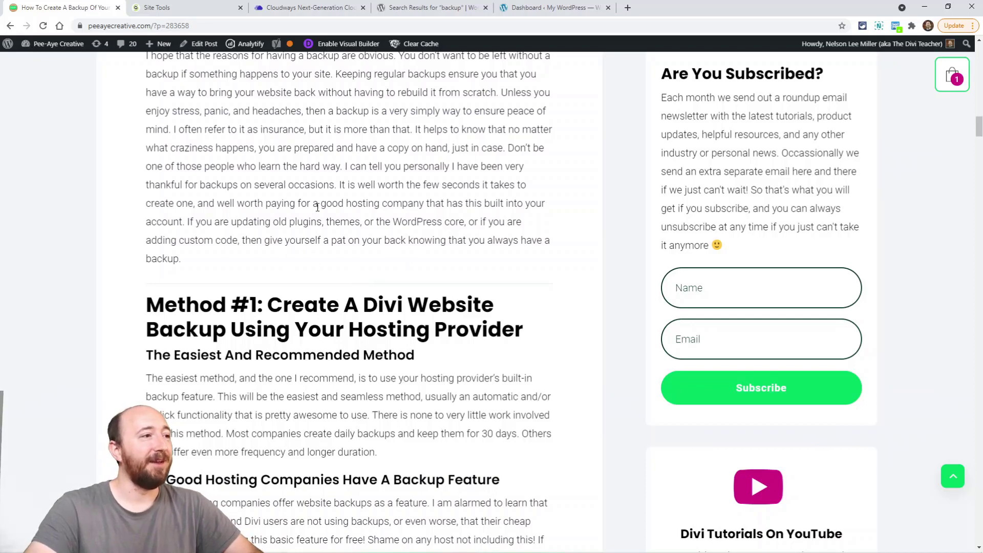
scroll(291, 207, down, 4)
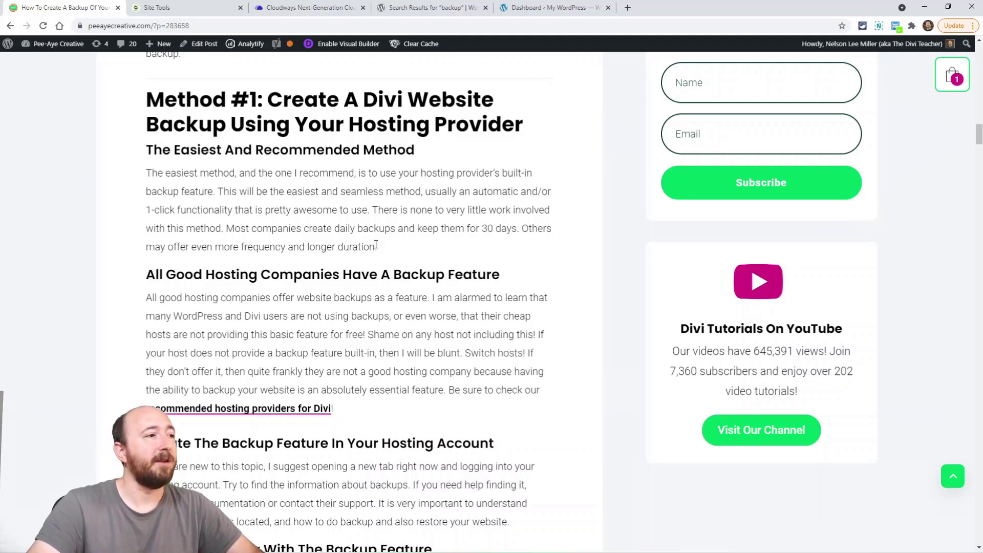
scroll(382, 271, down, 1)
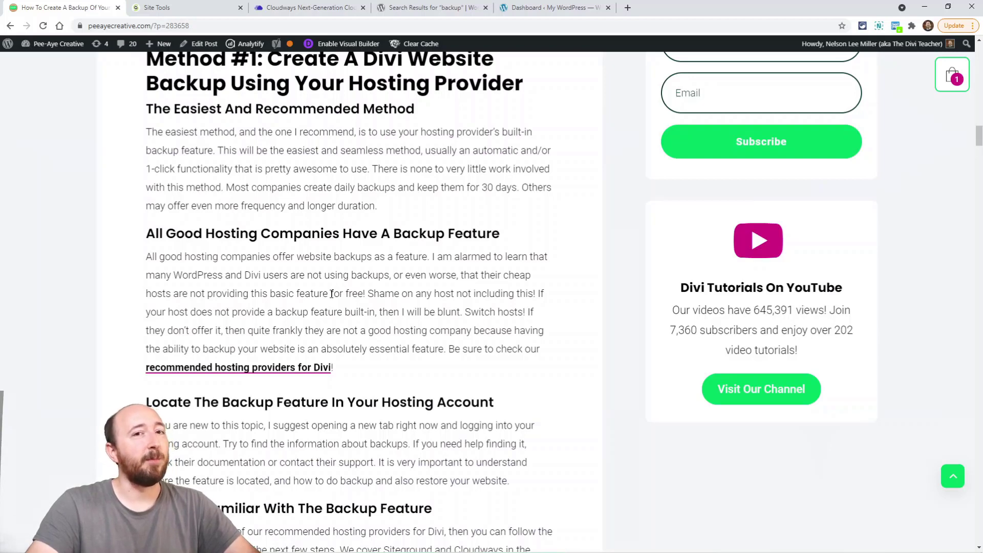
scroll(302, 292, down, 2)
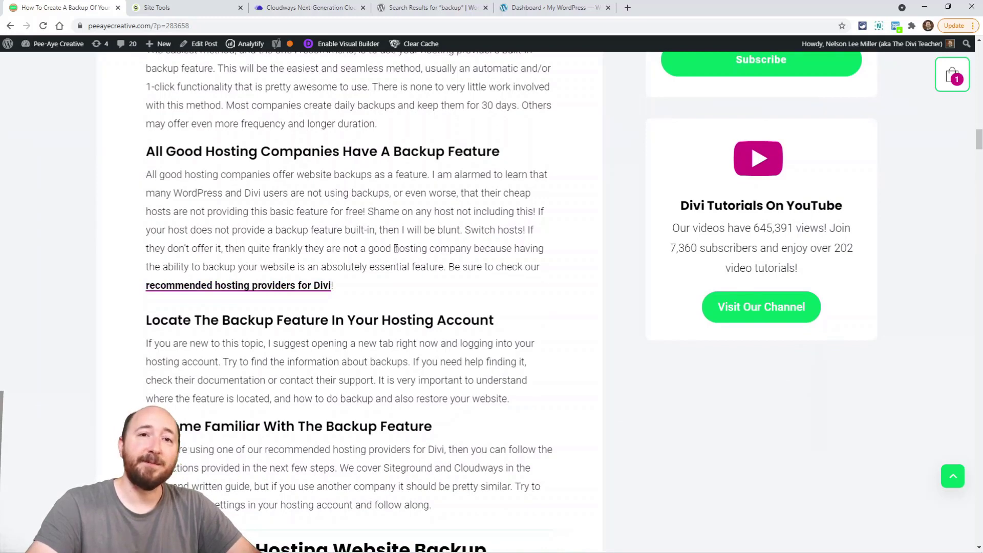
scroll(307, 256, down, 3)
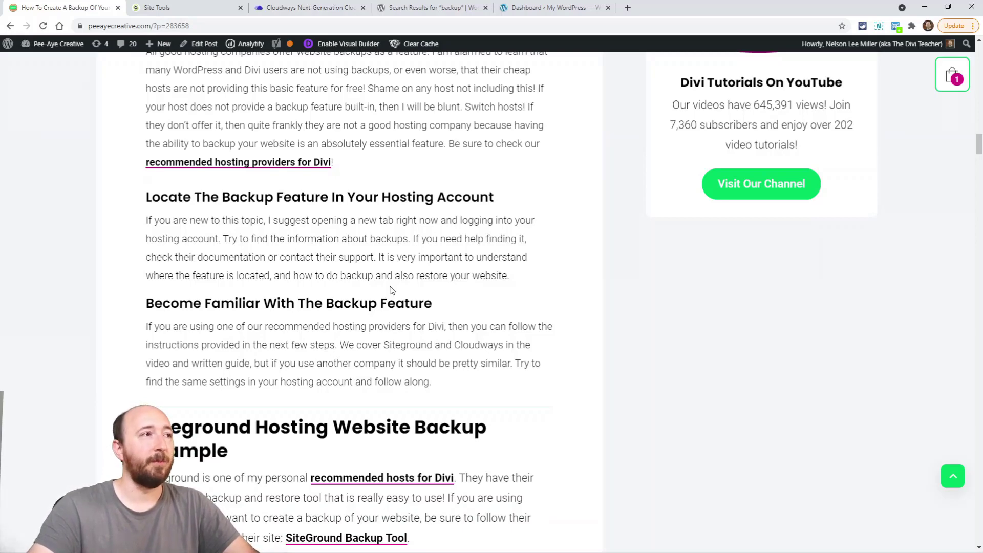
scroll(460, 324, down, 1)
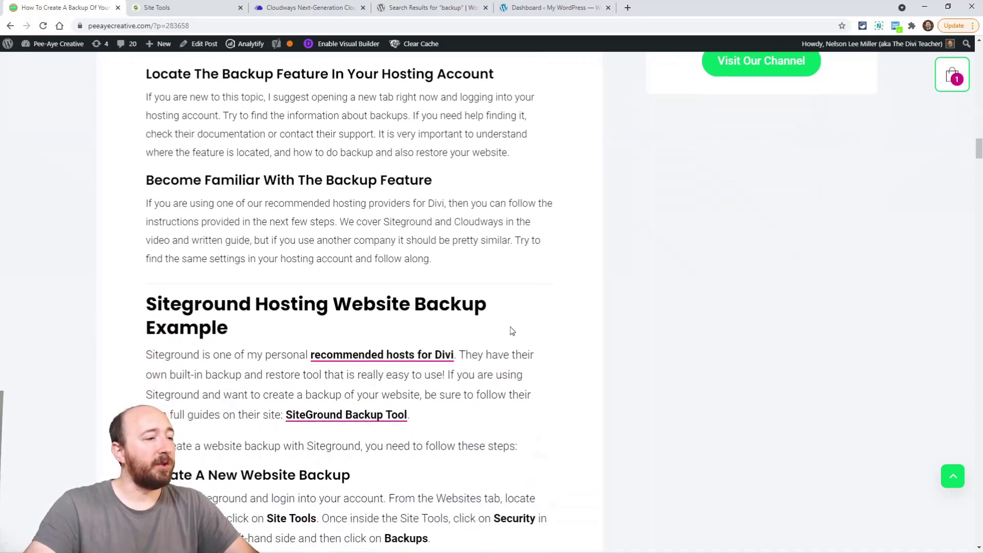
scroll(510, 328, down, 3)
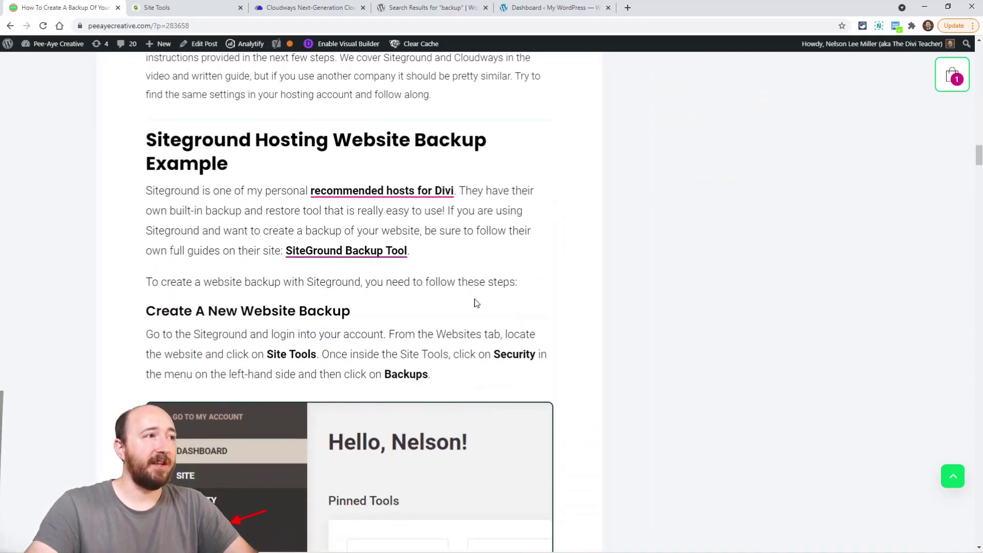
scroll(444, 298, down, 4)
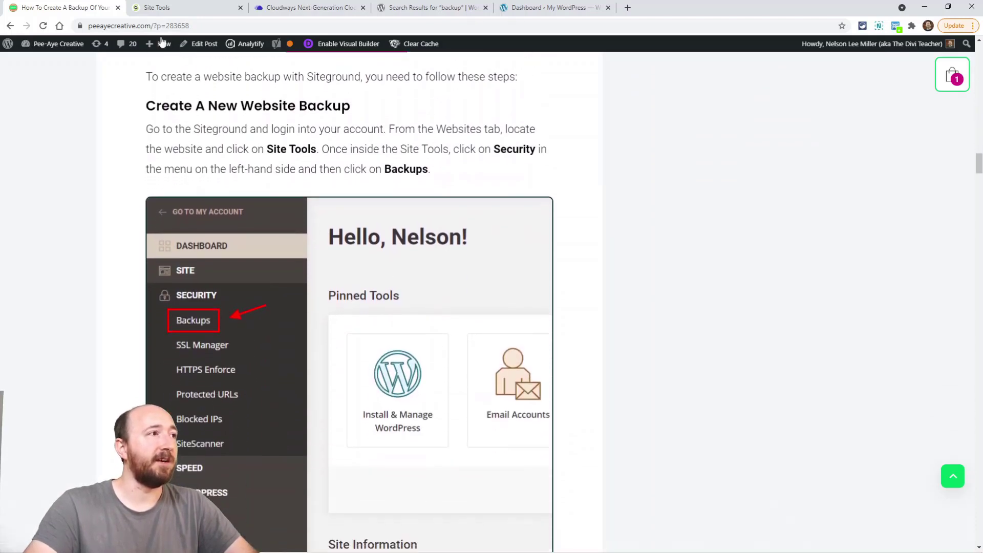
- Switch to SiteGround Site Tools and open the site's Backups page
click(160, 8)
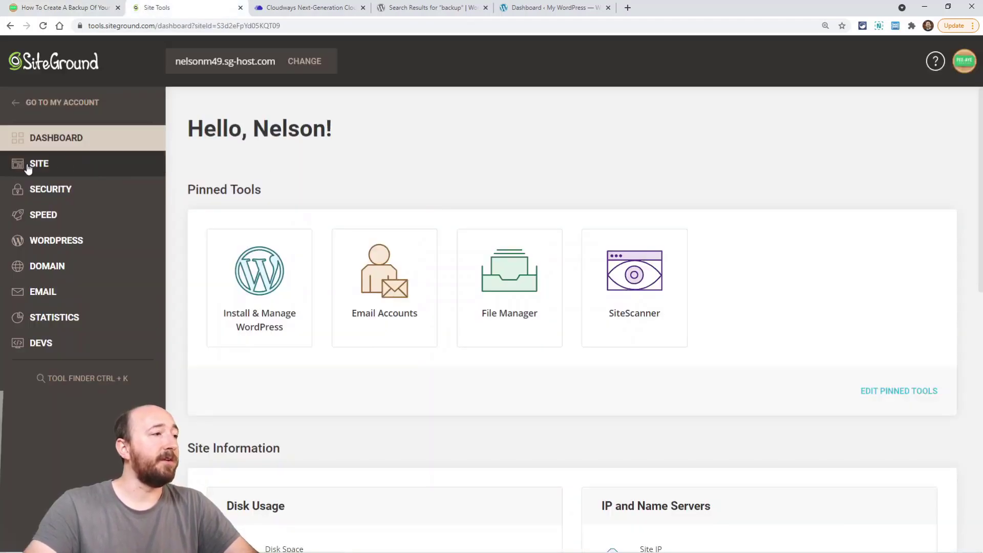
click(95, 195)
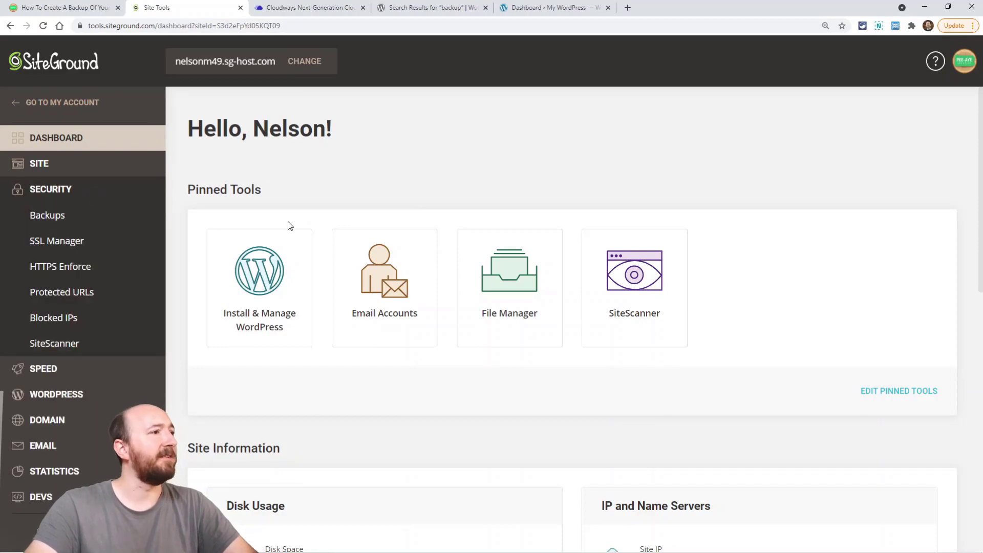
click(52, 220)
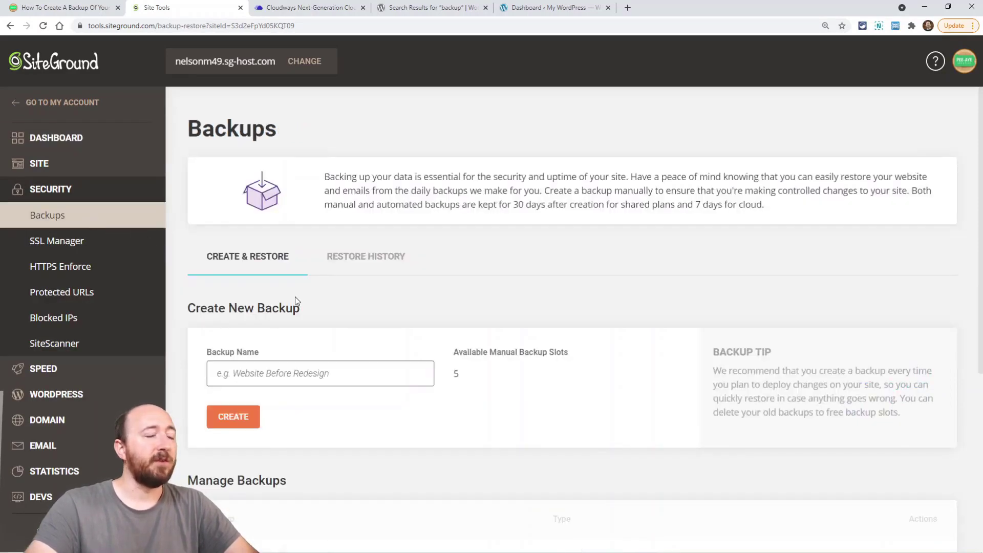
- Examine the backup creation form and the list of existing backups, and show the restore options for the 09/13/2021 backup
scroll(206, 272, down, 3)
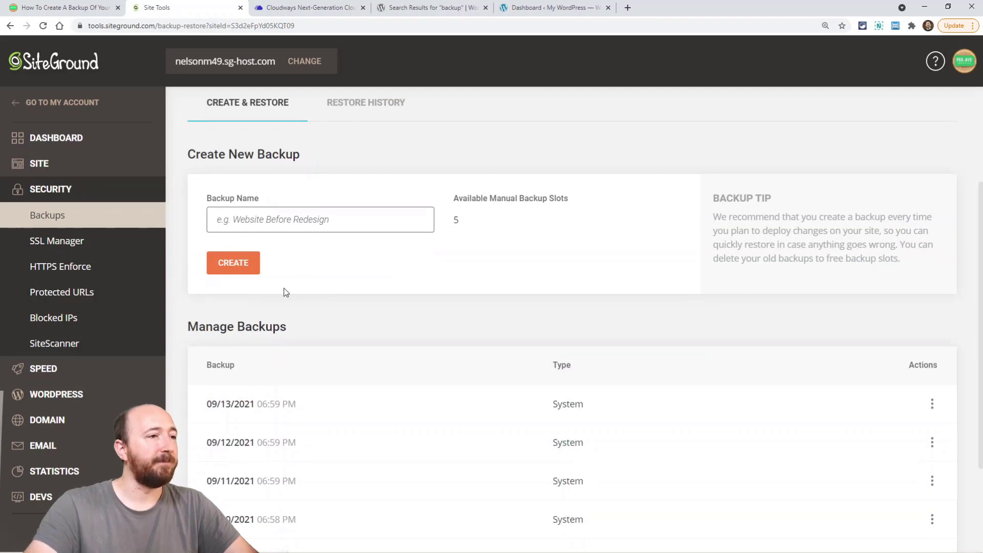
scroll(292, 275, down, 3)
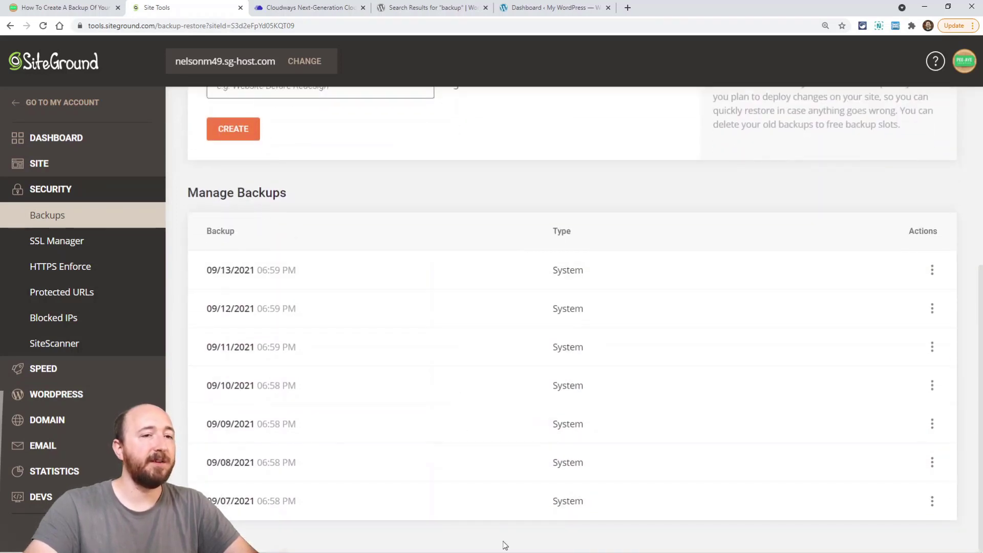
scroll(443, 418, up, 3)
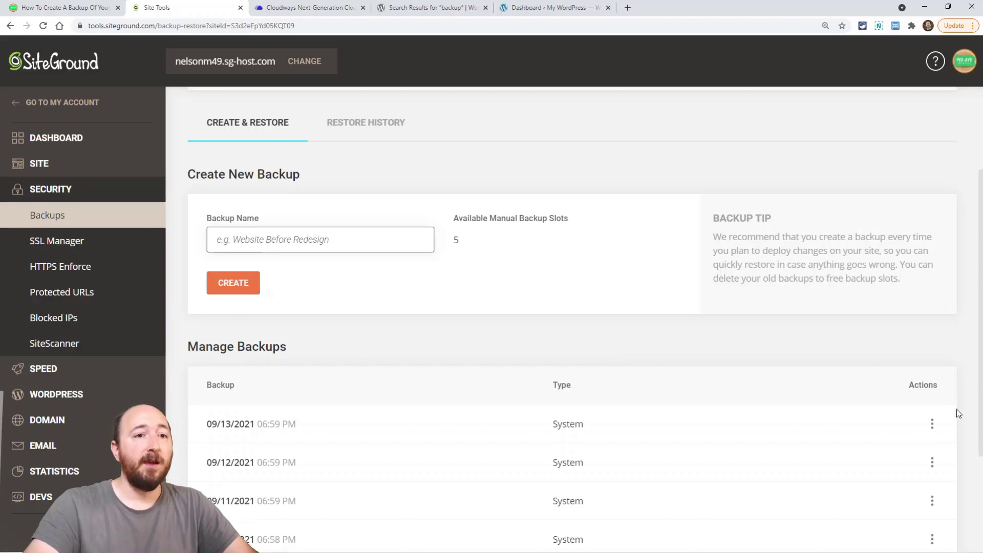
scroll(852, 316, down, 2)
click(931, 323)
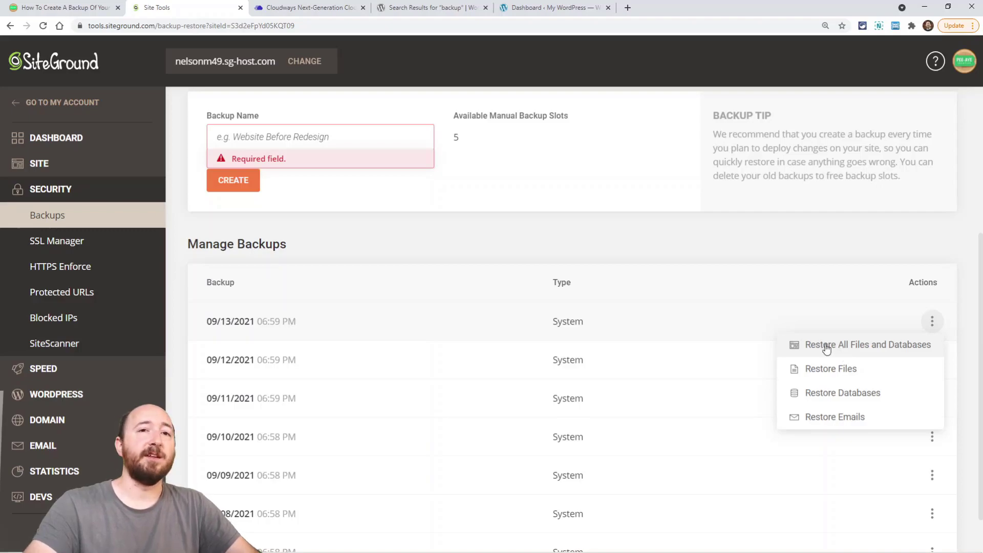
- Return to the backup article and find the Cloudways Hosting Website Backup Example section
click(77, 7)
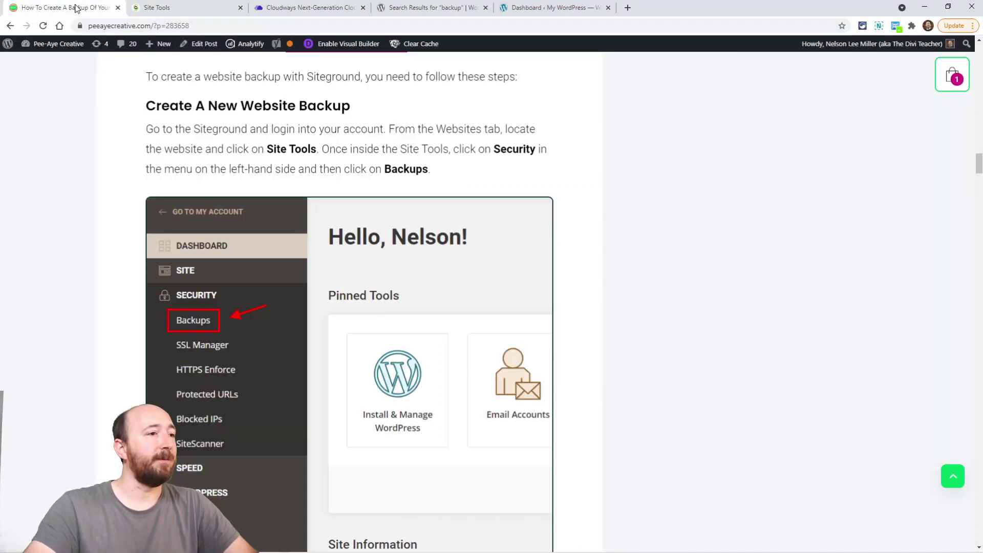
scroll(368, 272, down, 20)
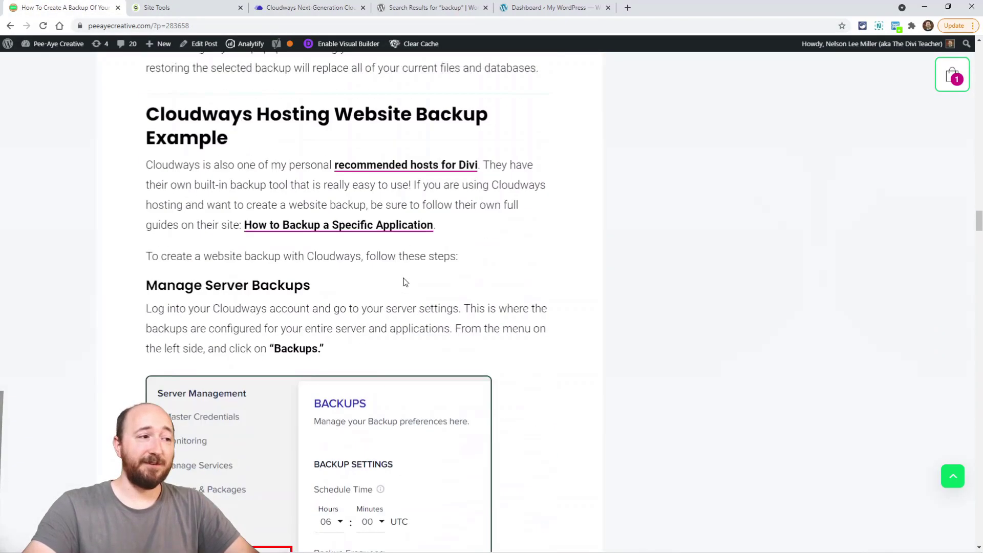
scroll(405, 282, up, 1)
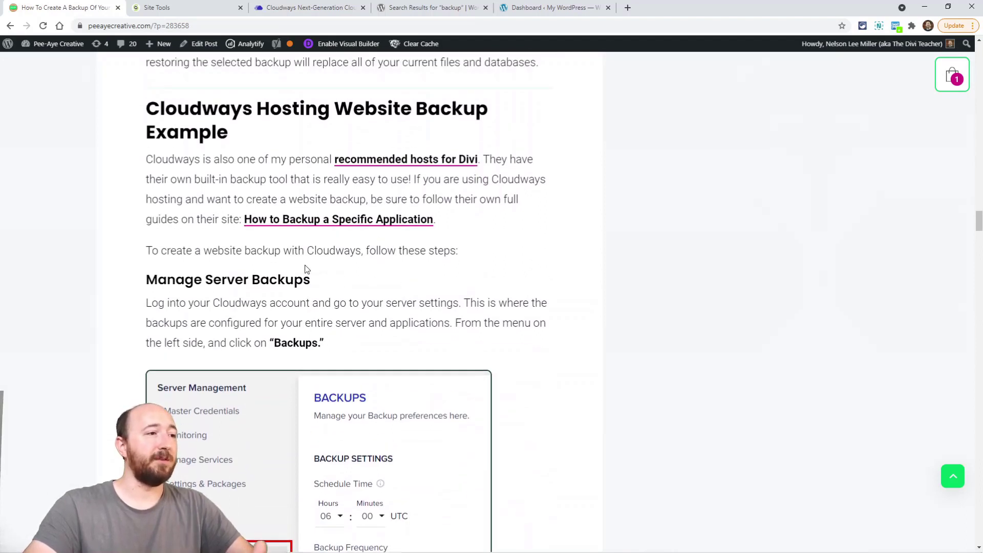
scroll(306, 269, down, 1)
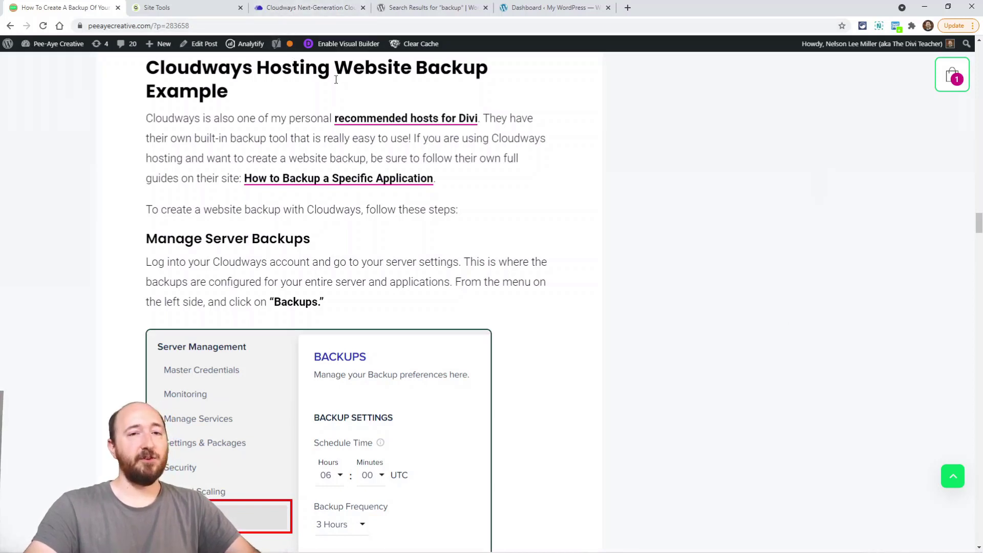
- Switch to the Cloudways server's Backups page and examine the available Backup Frequency and Backup Retention options without changing them
click(290, 13)
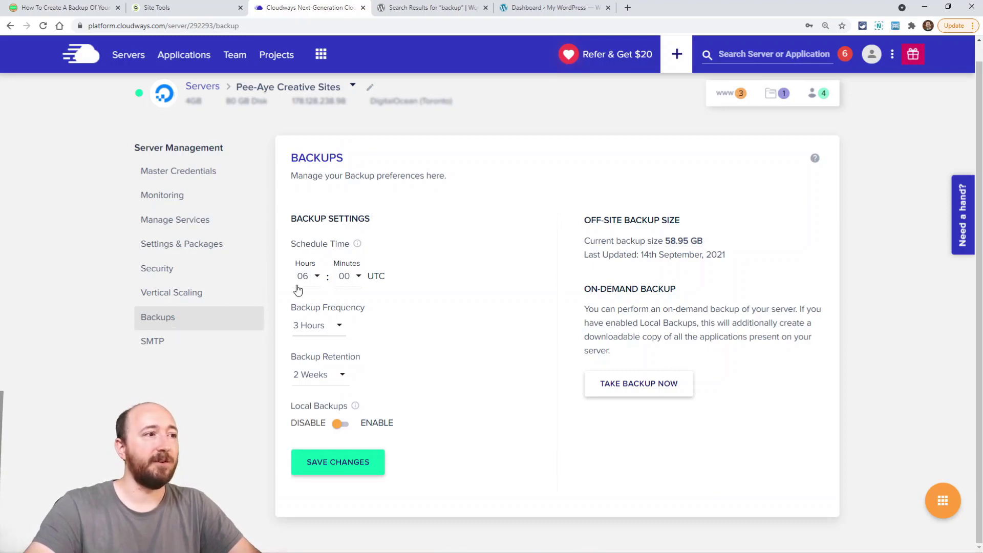
click(314, 330)
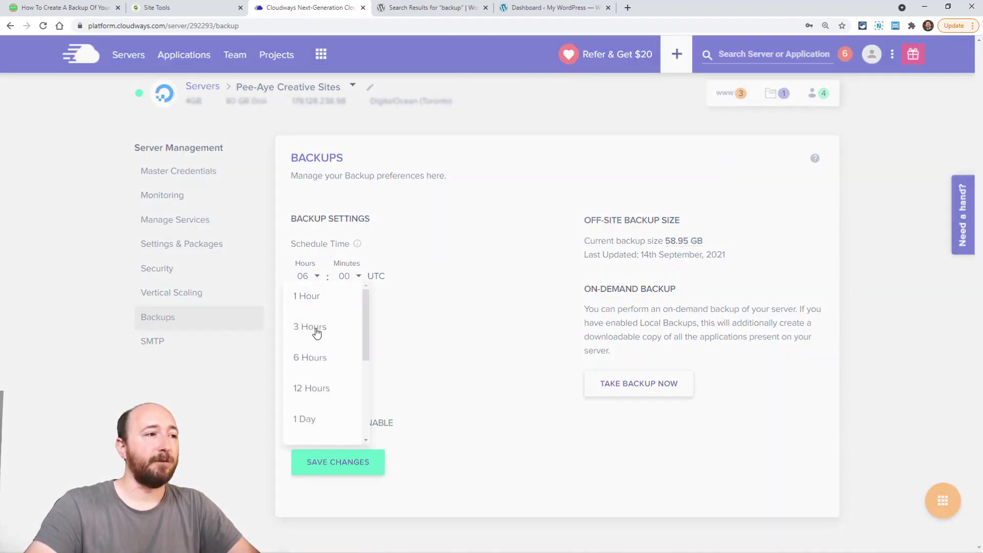
click(430, 332)
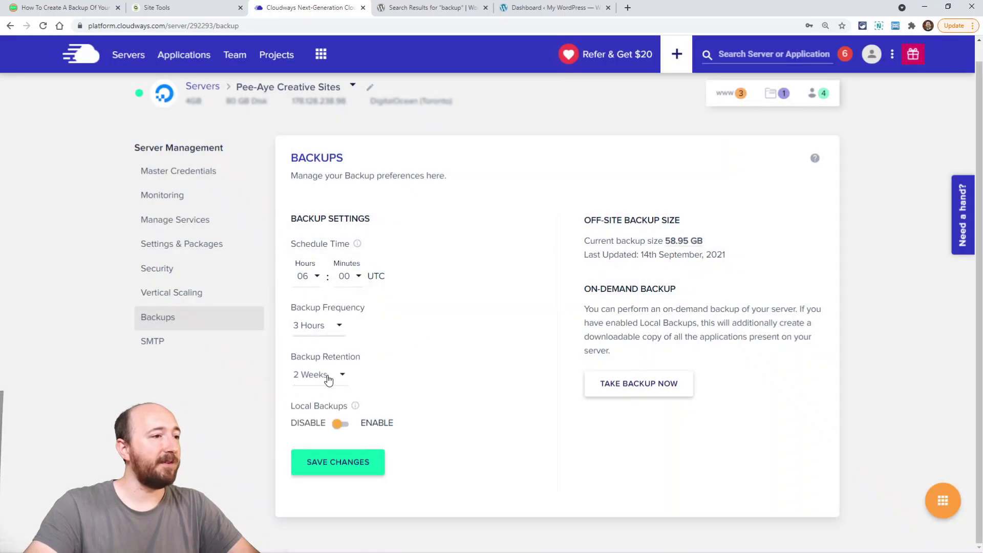
click(315, 375)
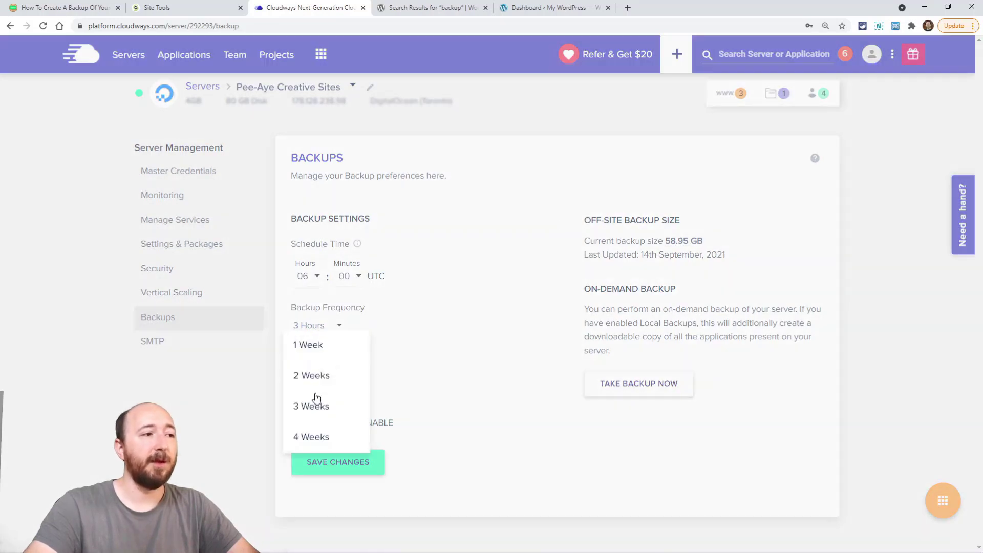
click(450, 358)
click(316, 330)
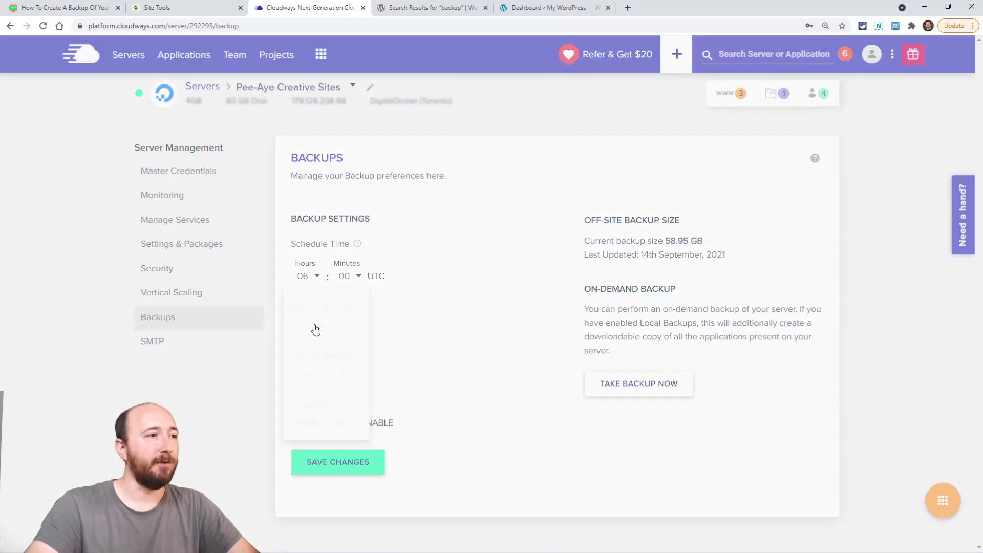
scroll(320, 406, down, 3)
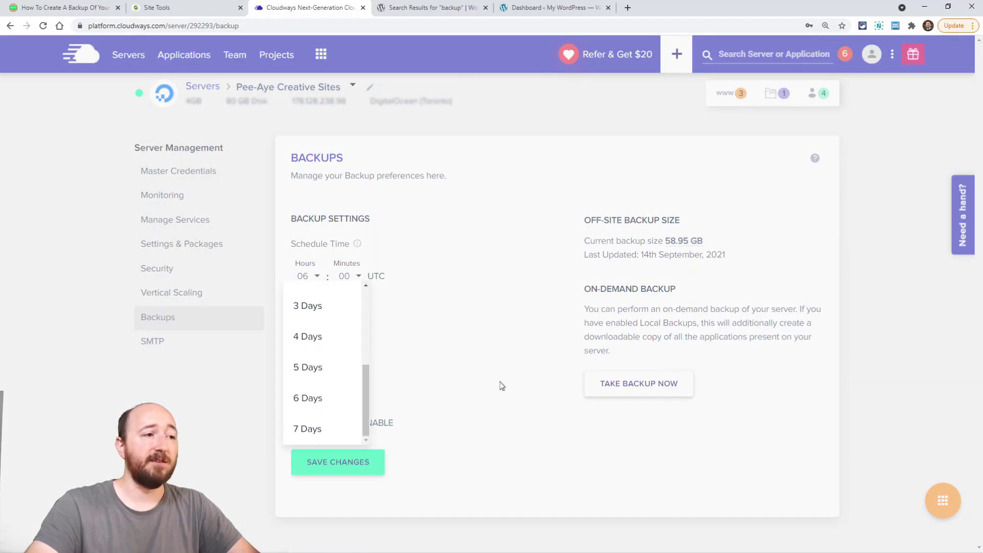
click(495, 387)
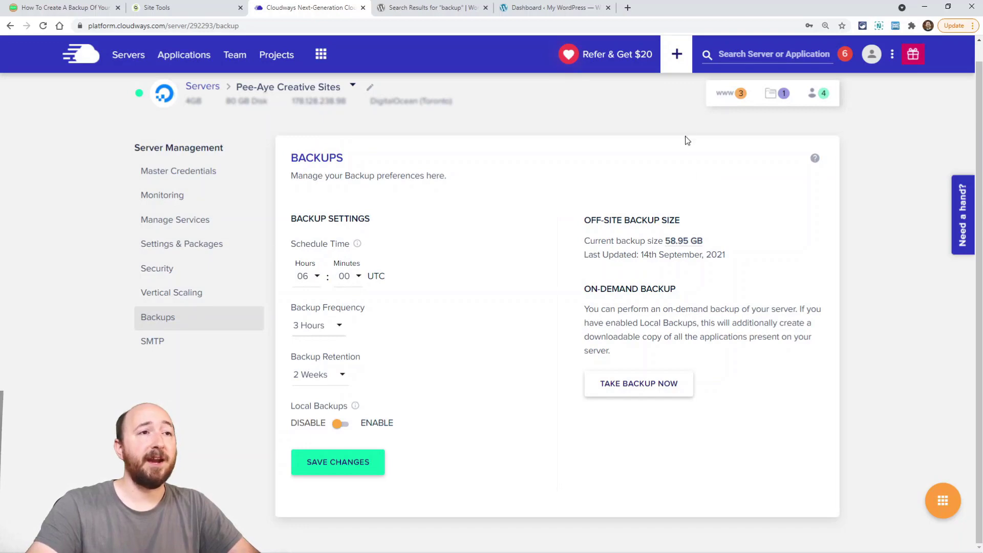
- Open the Backup And Restore page of the Pee-Aye Creative application and show the backups available for restoring
click(726, 100)
click(598, 166)
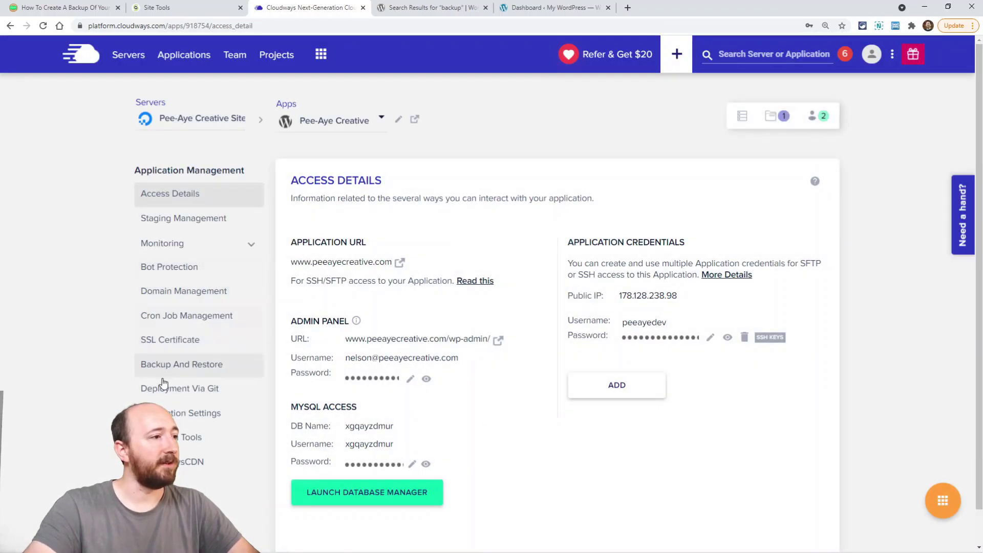
click(169, 367)
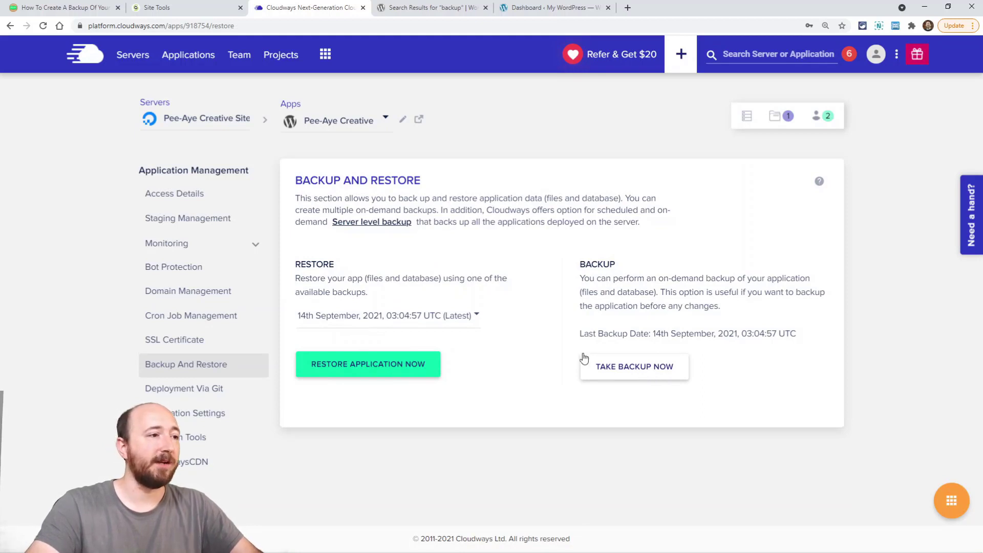
click(371, 324)
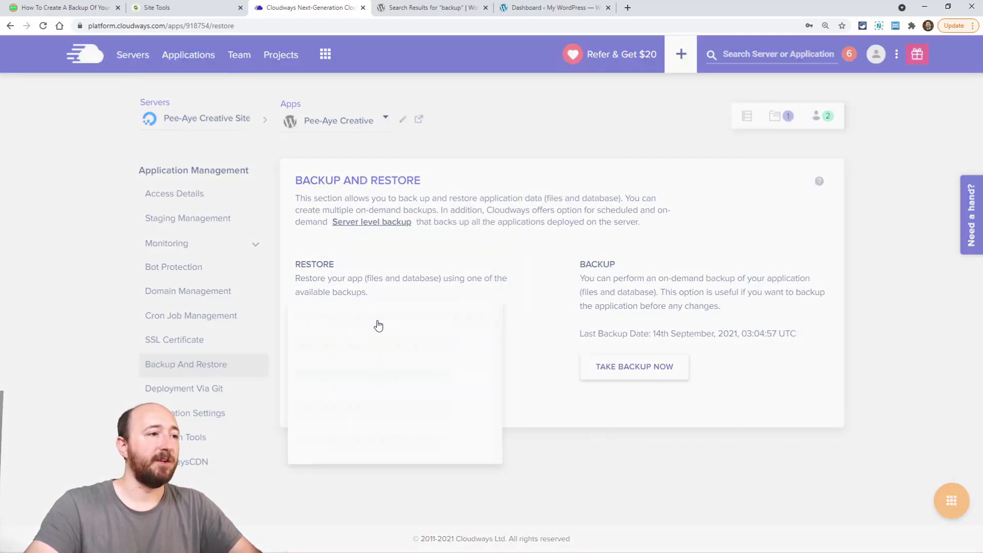
click(560, 347)
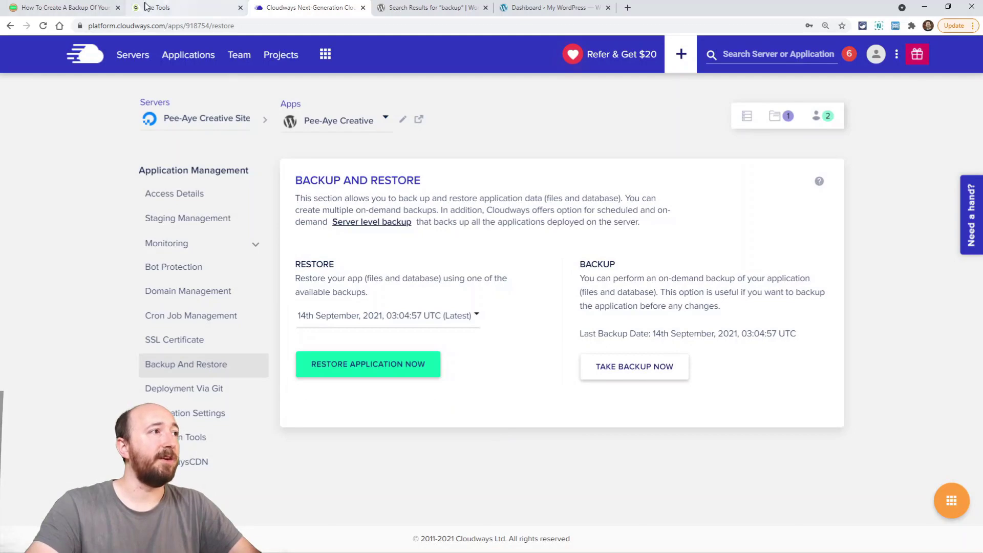
- Return to the backup article and find the section Method #2: Create A Divi Website Backup Using A Plugin
click(77, 5)
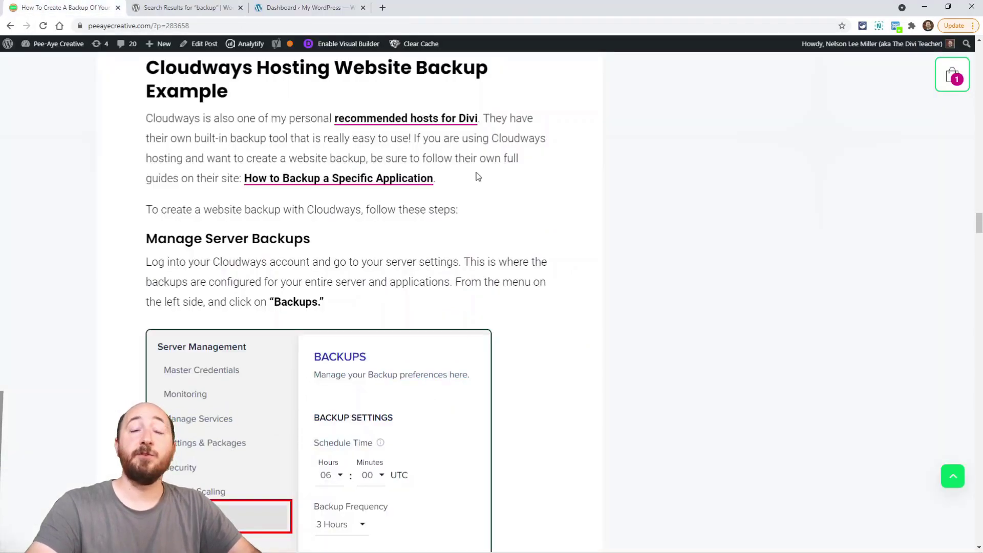
scroll(560, 195, down, 15)
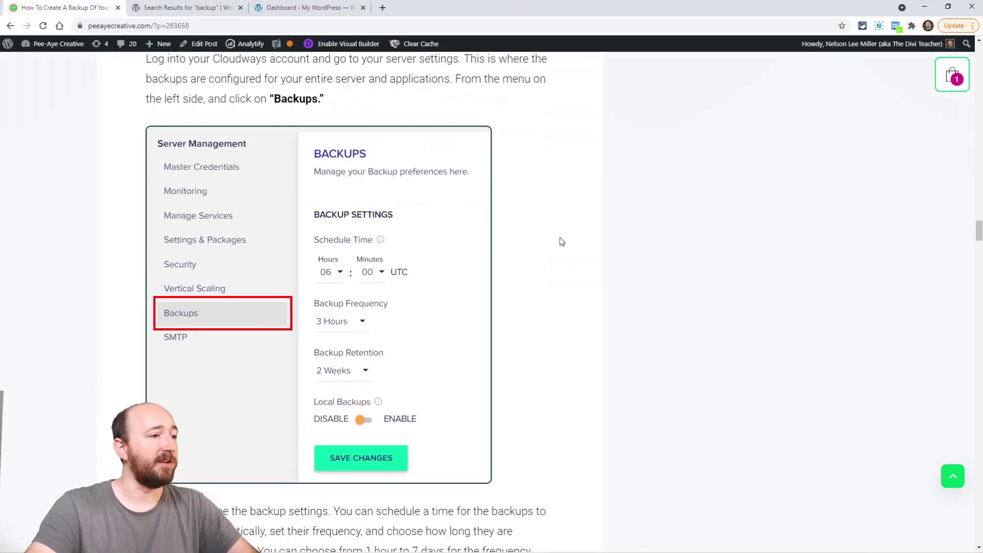
scroll(530, 248, down, 3)
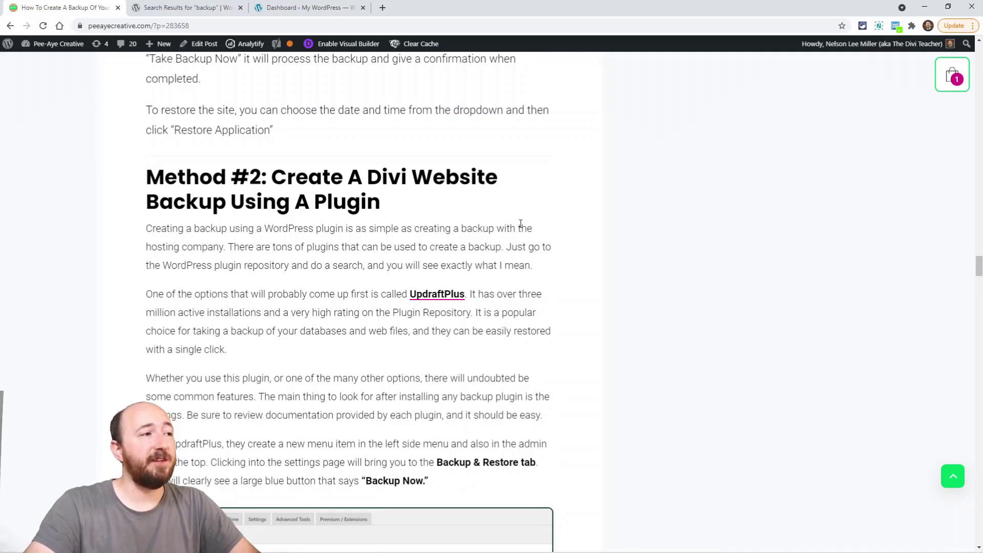
scroll(520, 224, down, 2)
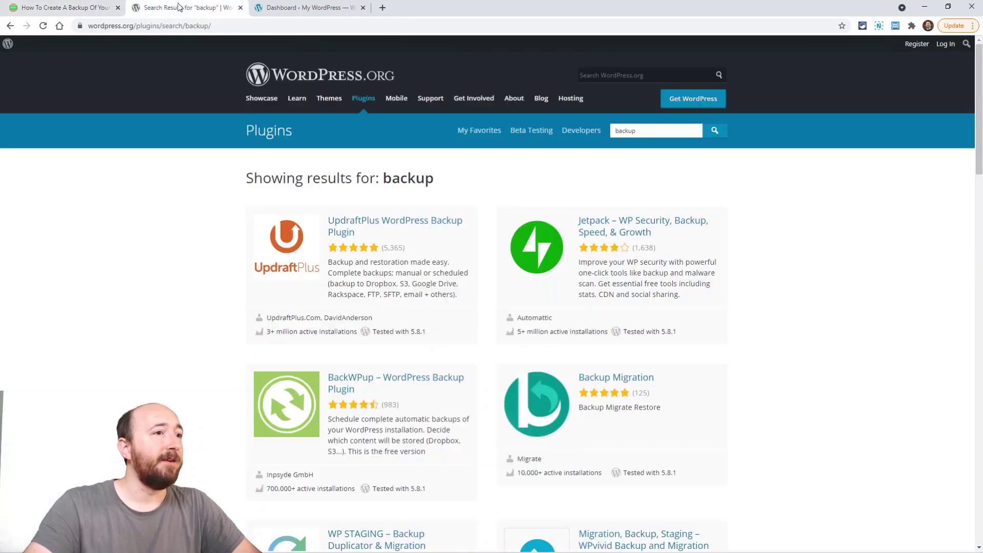
- Switch to the WordPress.org plugin search results for "backup" and look through the listed plugins
click(179, 7)
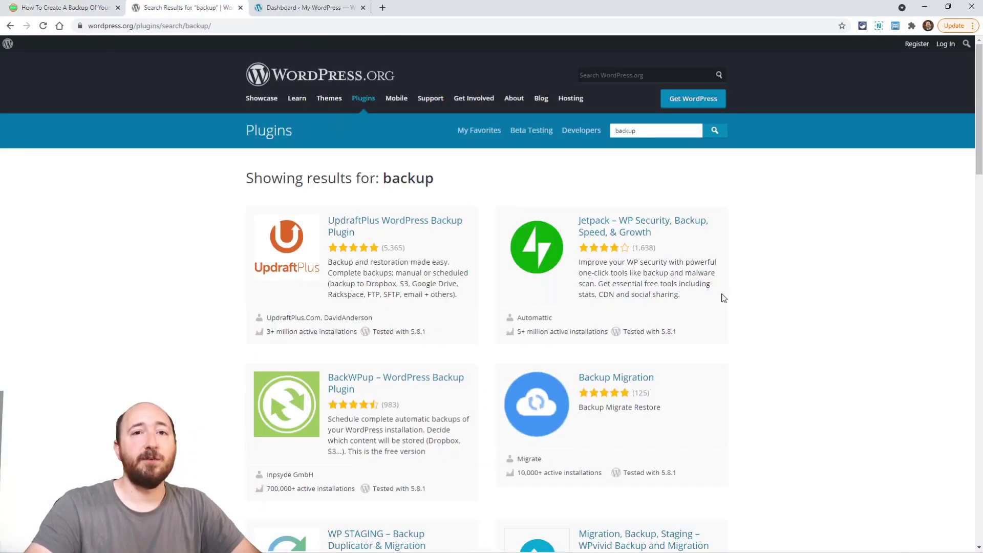
scroll(723, 298, down, 10)
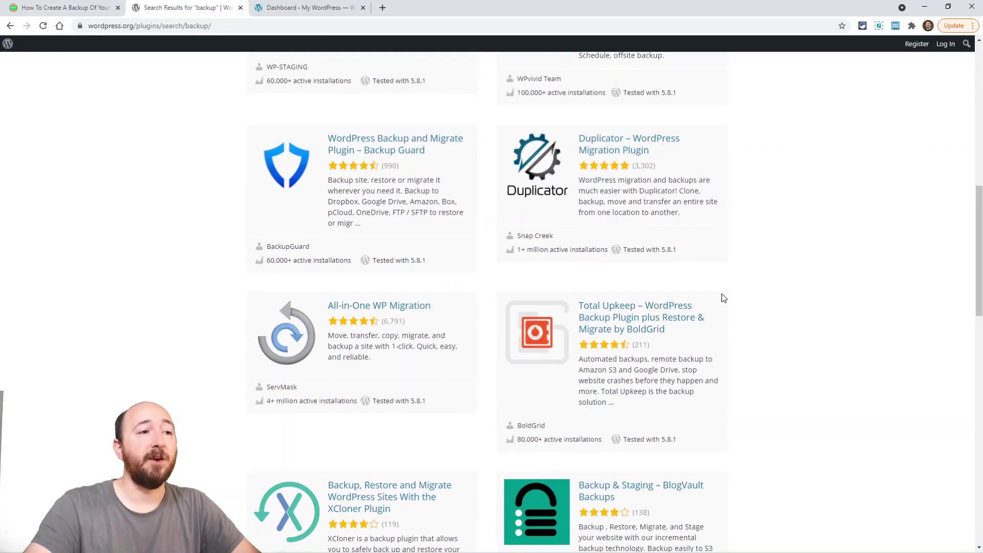
scroll(724, 298, up, 12)
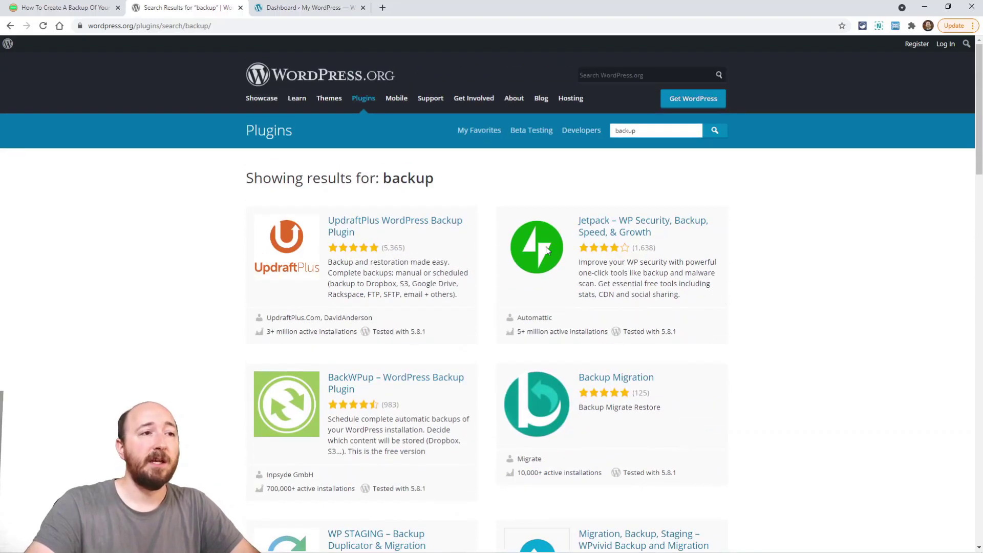
- Open the UpdraftPlus WordPress Backup Plugin page and read its description and its comparison with other backup plugins
click(344, 226)
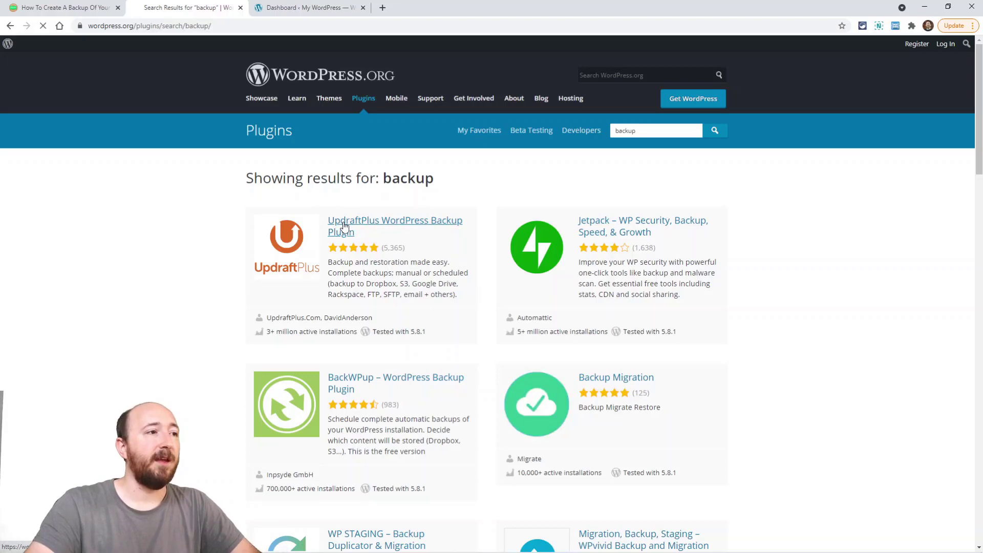
scroll(229, 260, down, 6)
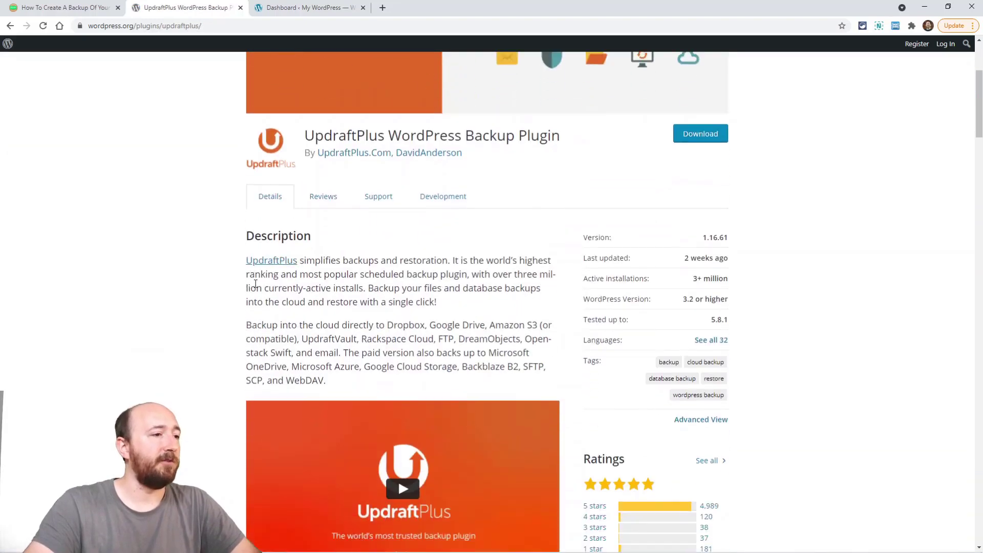
scroll(205, 235, down, 3)
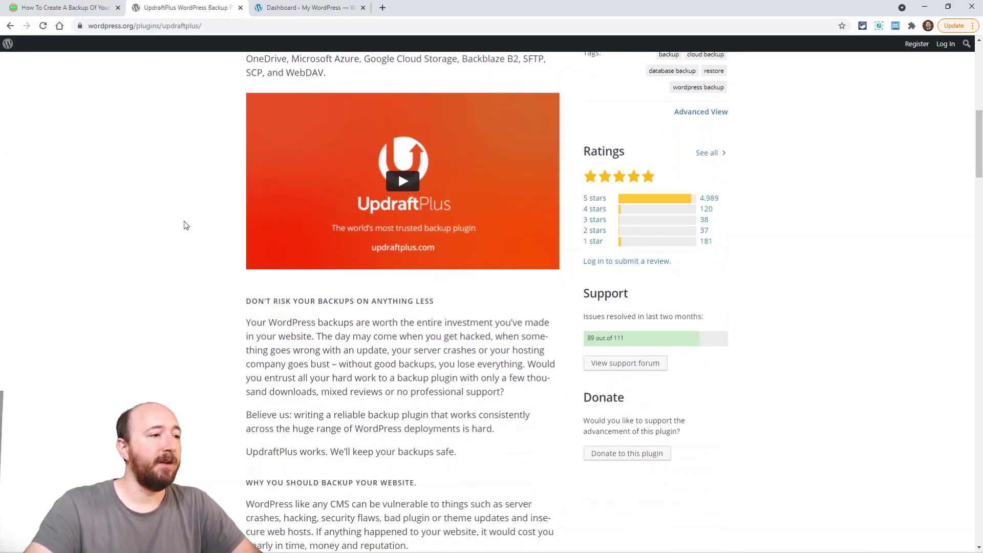
scroll(186, 228, down, 7)
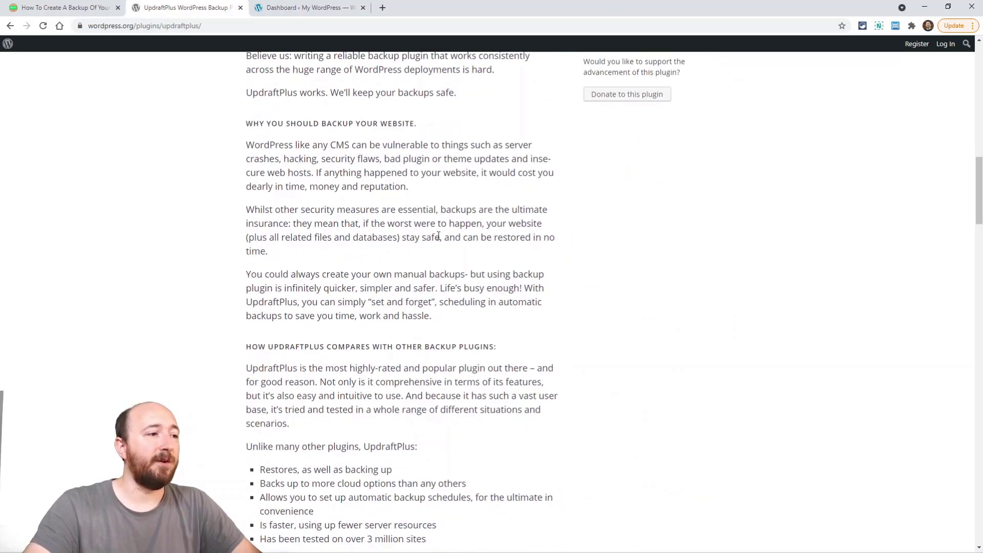
scroll(424, 248, down, 2)
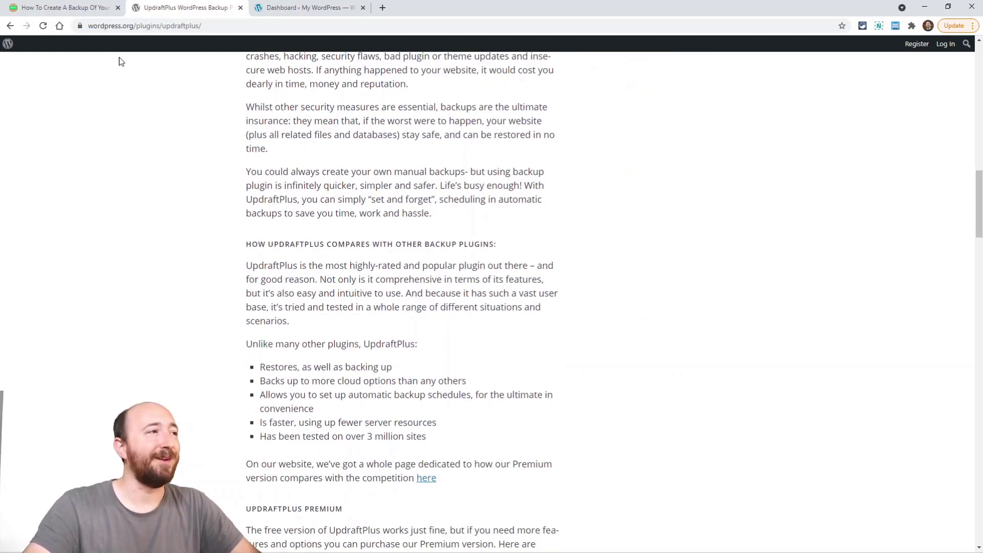
- Return to the backup article and read how to create, download and restore a backup with UpdraftPlus
click(58, 9)
scroll(388, 249, down, 3)
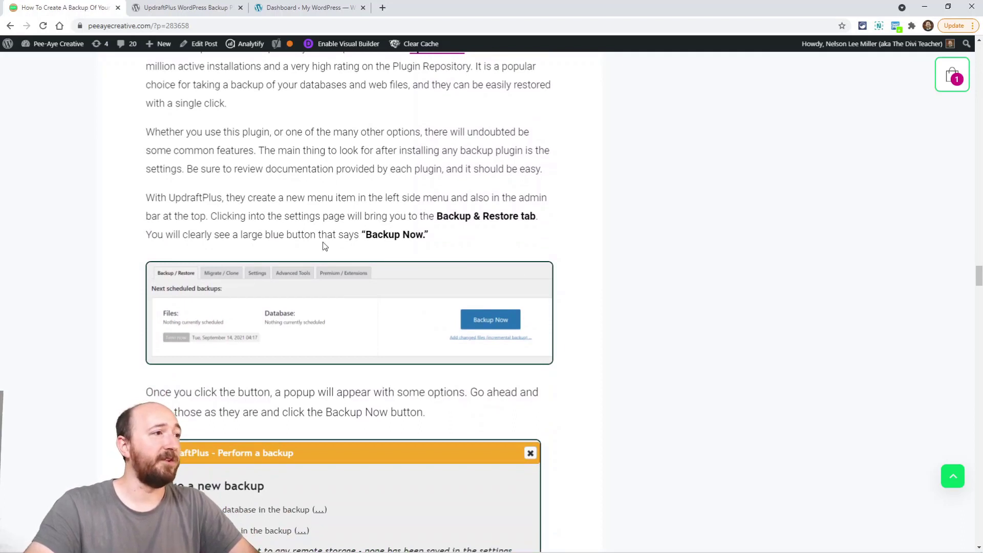
scroll(362, 212, down, 1)
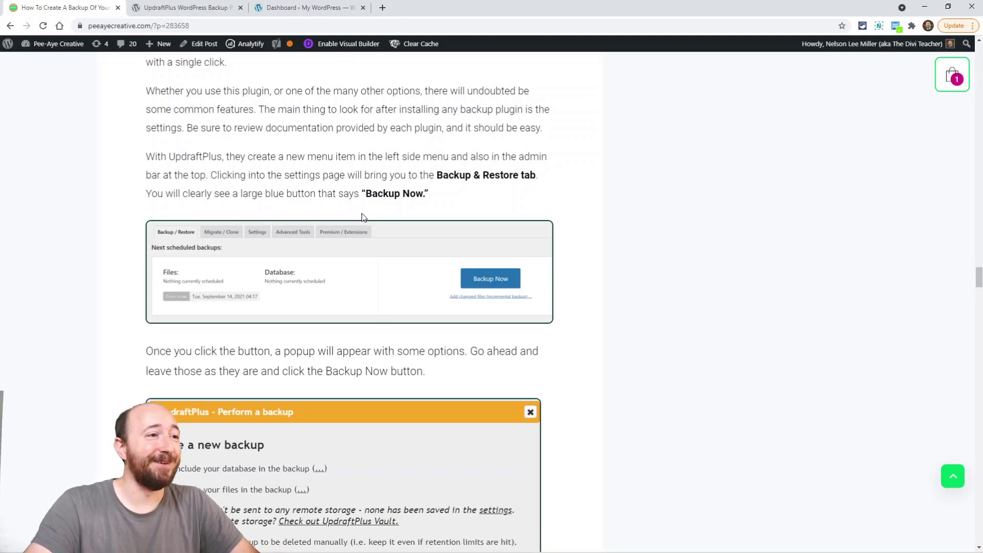
scroll(501, 288, down, 4)
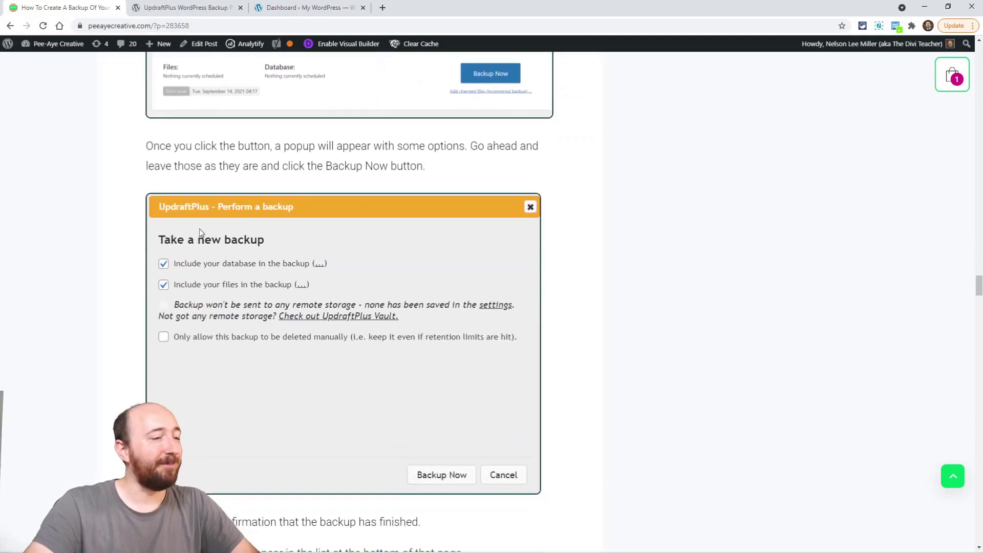
scroll(326, 370, down, 4)
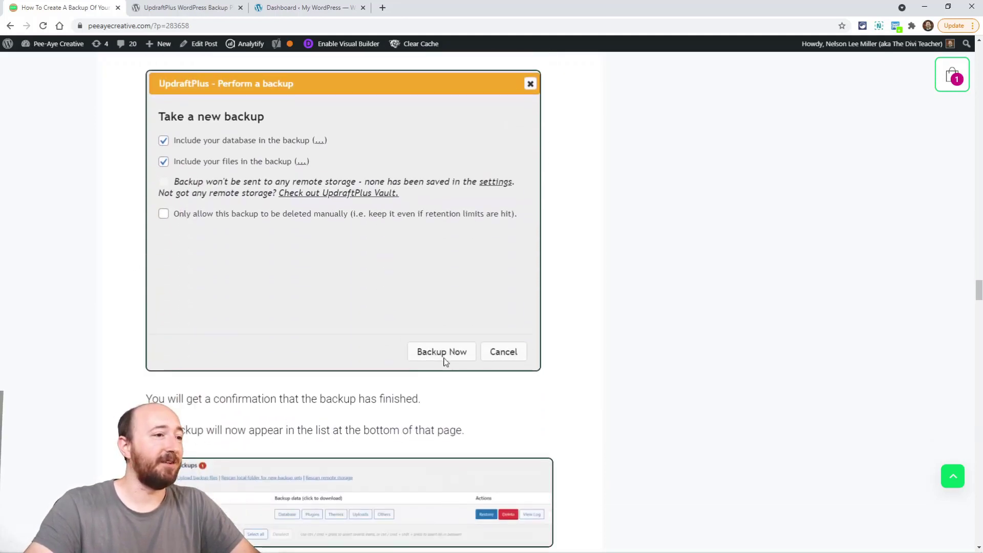
scroll(367, 329, down, 3)
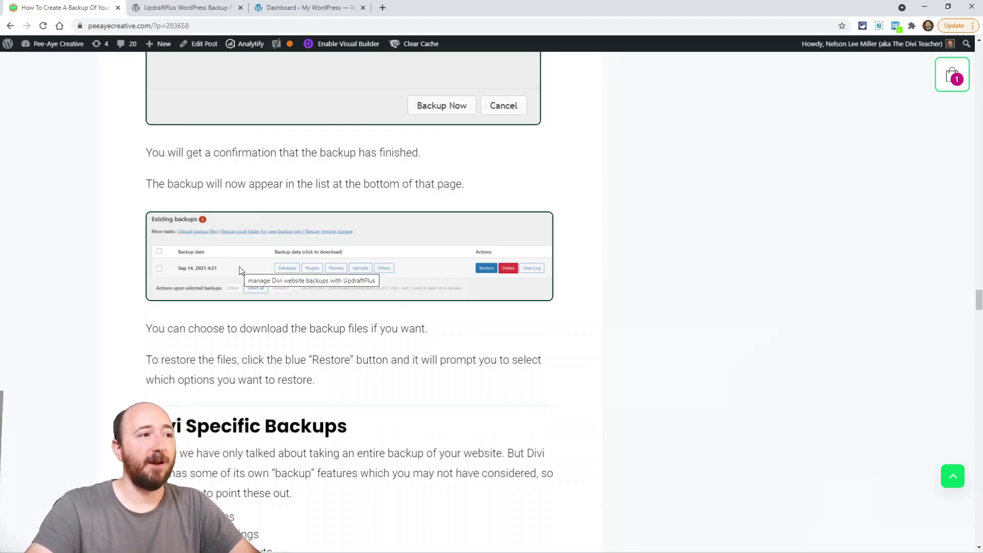
scroll(262, 271, down, 2)
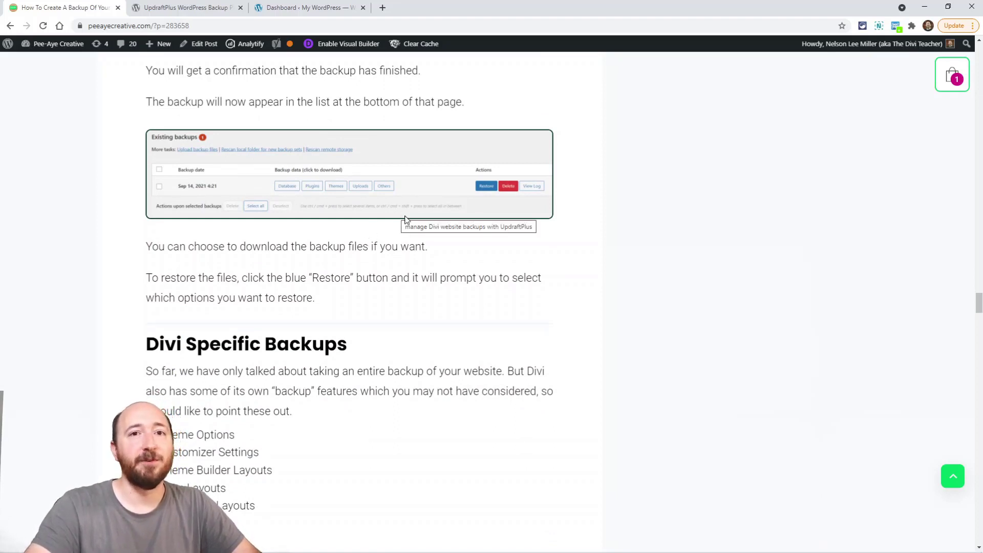
scroll(467, 228, down, 1)
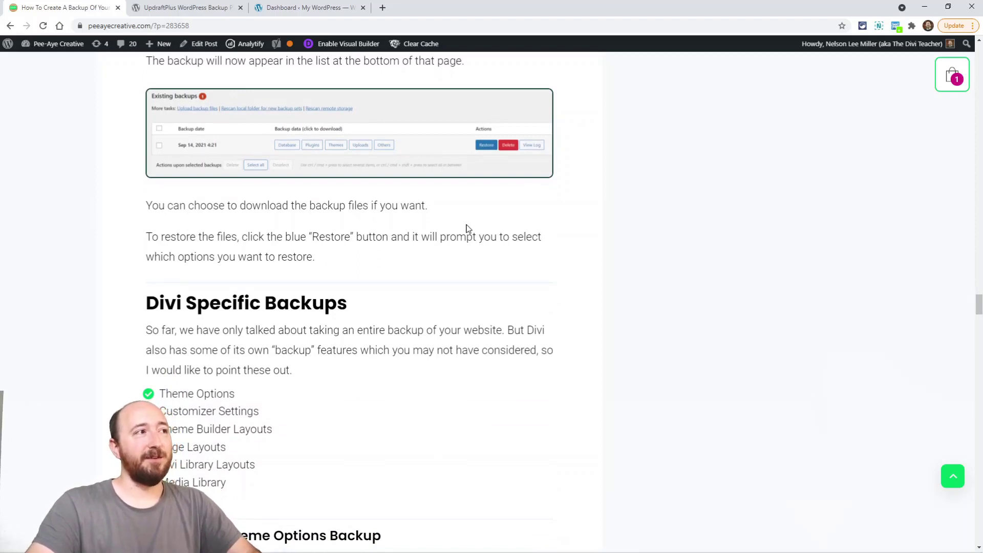
- Close the UpdraftPlus plugin page and read the article's Divi Specific Backups list and Create Divi Theme Options Backup section
click(240, 8)
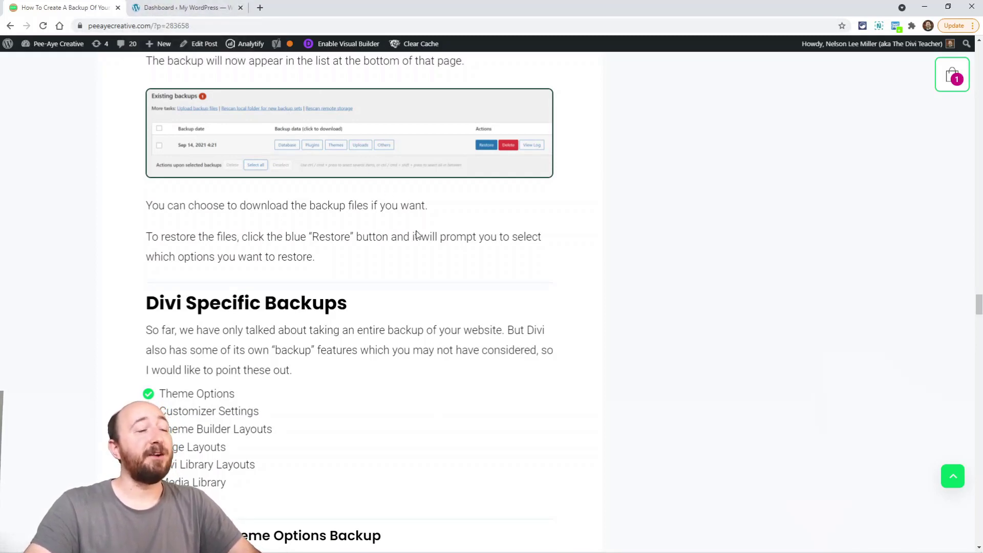
scroll(414, 279, down, 3)
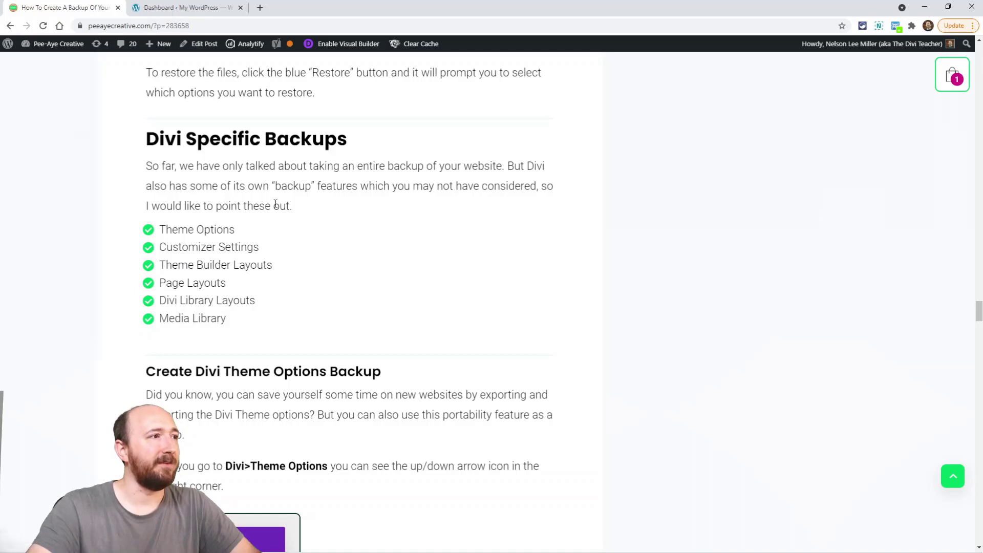
scroll(402, 279, down, 5)
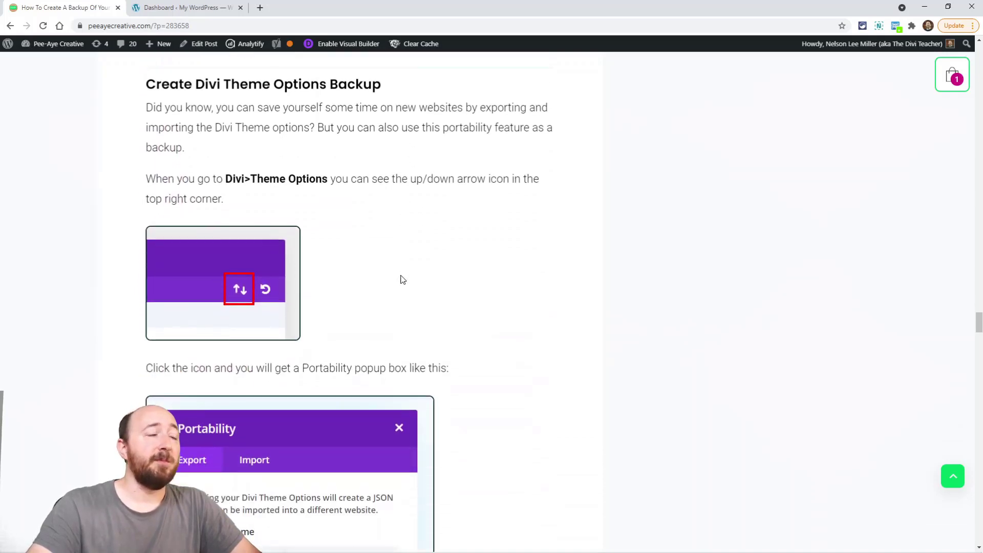
- Switch to the demo site's WordPress dashboard and open the Divi Theme Options
click(177, 10)
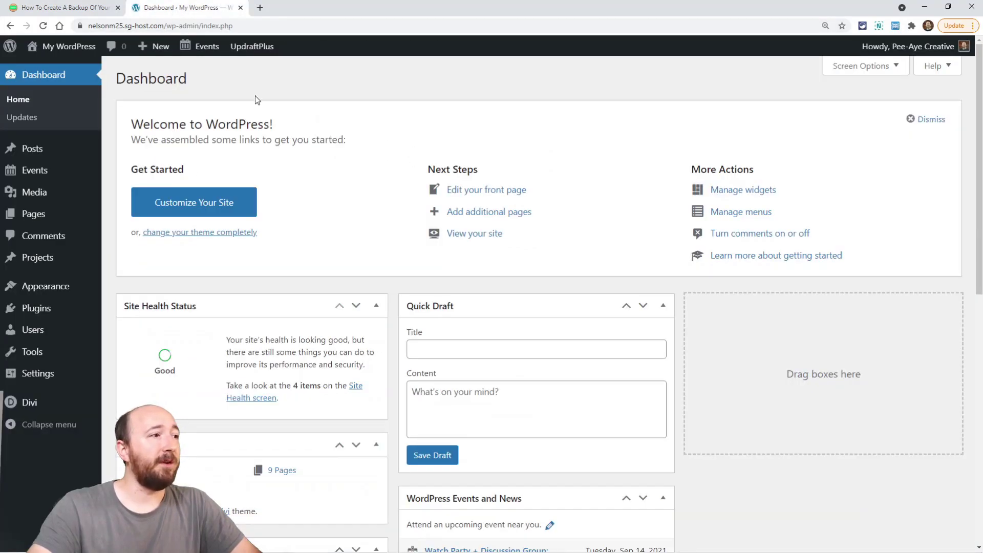
click(32, 403)
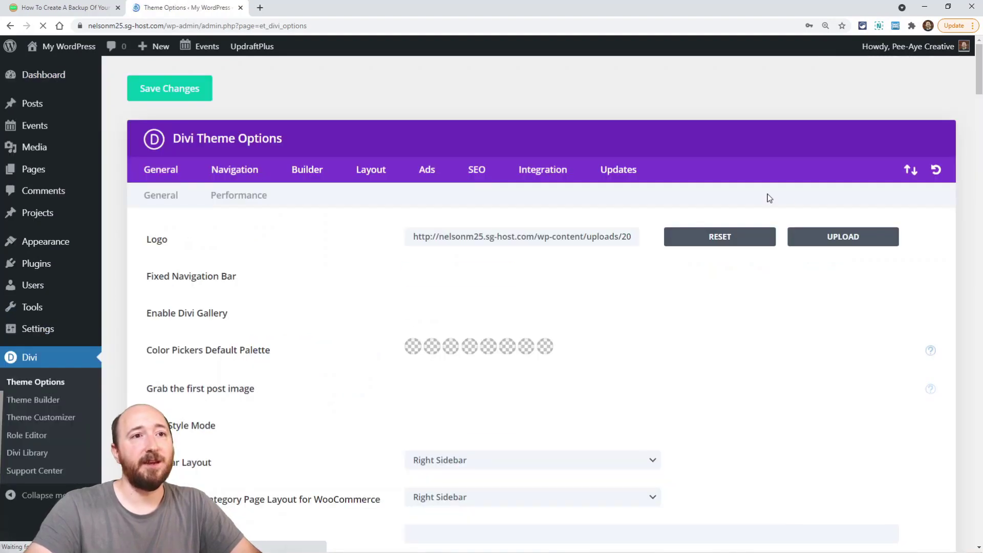
- View the portability export options for the Divi Theme Options and close them without exporting
click(910, 173)
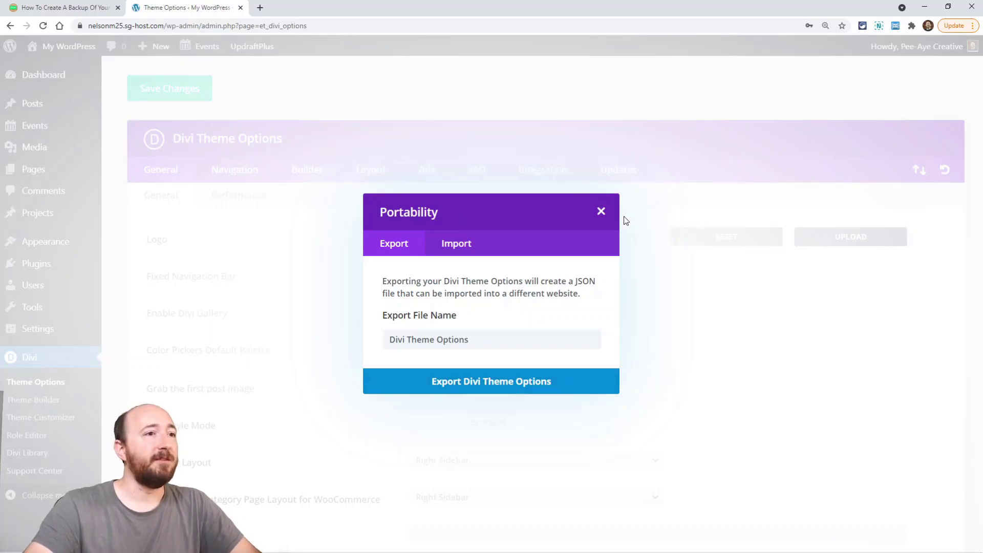
click(602, 211)
- Open the Divi Theme Customizer on the demo site and view its portability options
click(41, 422)
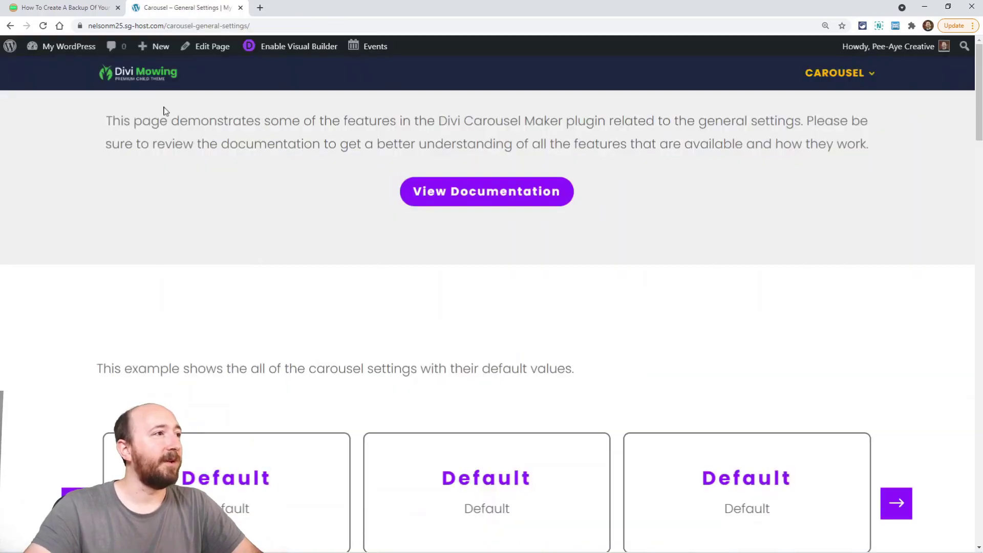
mouse_move(58, 47)
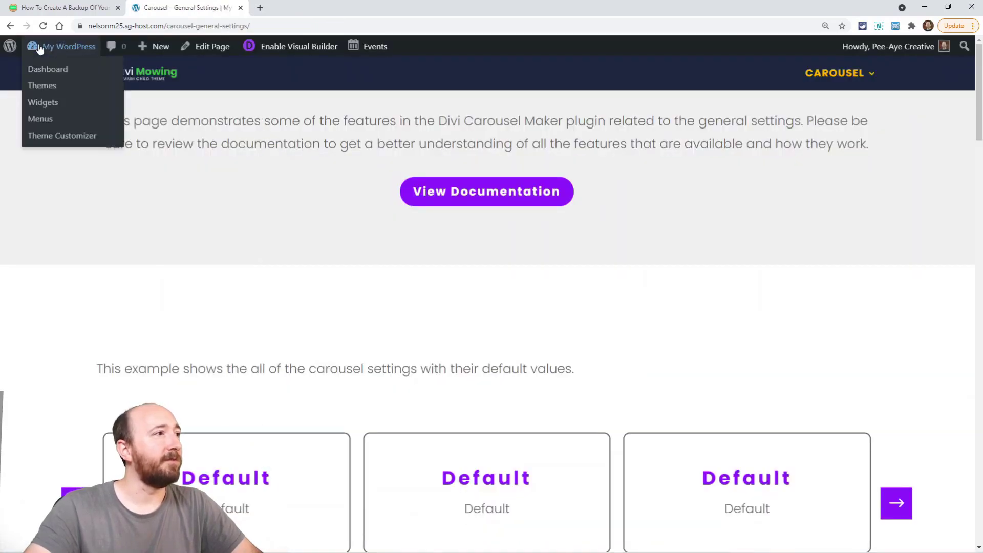
click(46, 143)
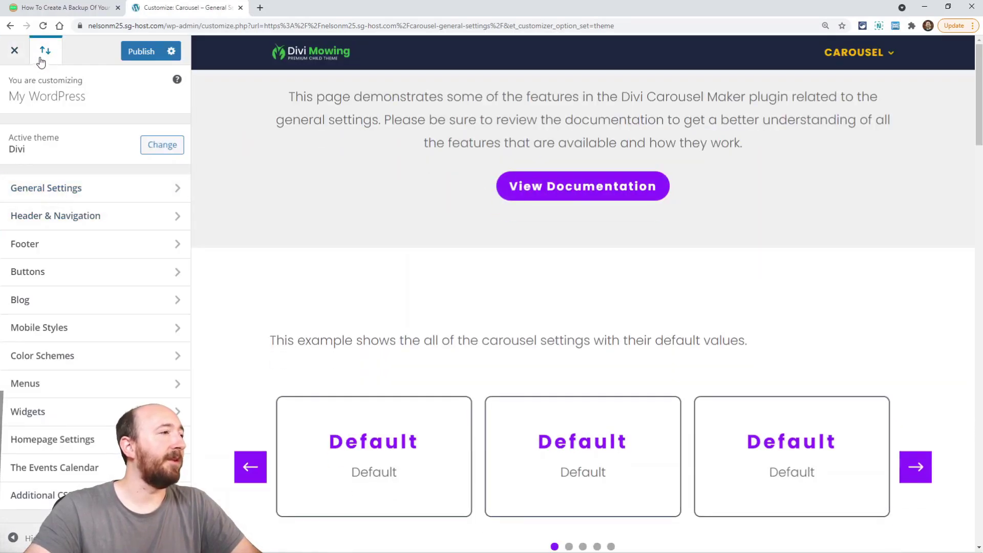
click(52, 60)
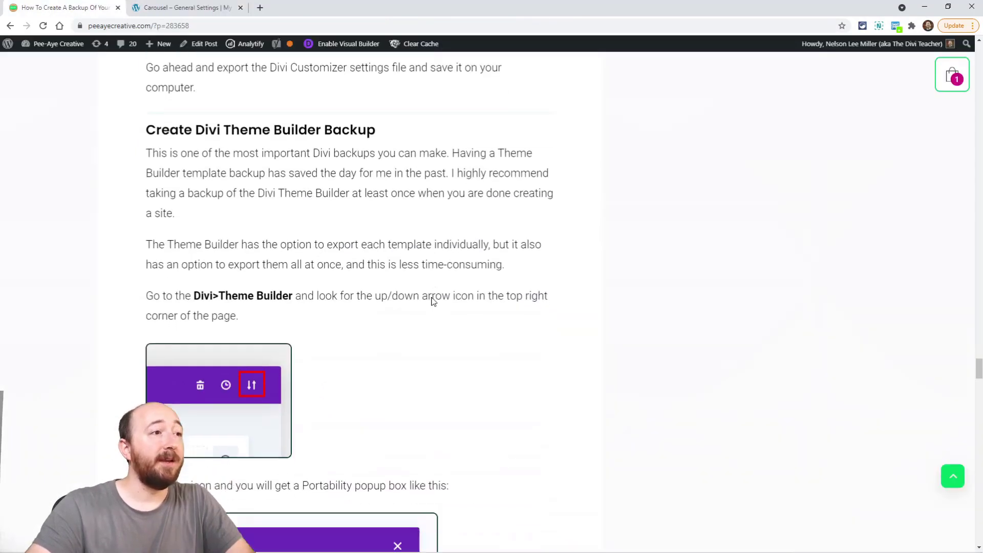
- Read the article's Create Divi Theme Builder Backup section and open the Theme Builder on the demo site
scroll(432, 302, down, 2)
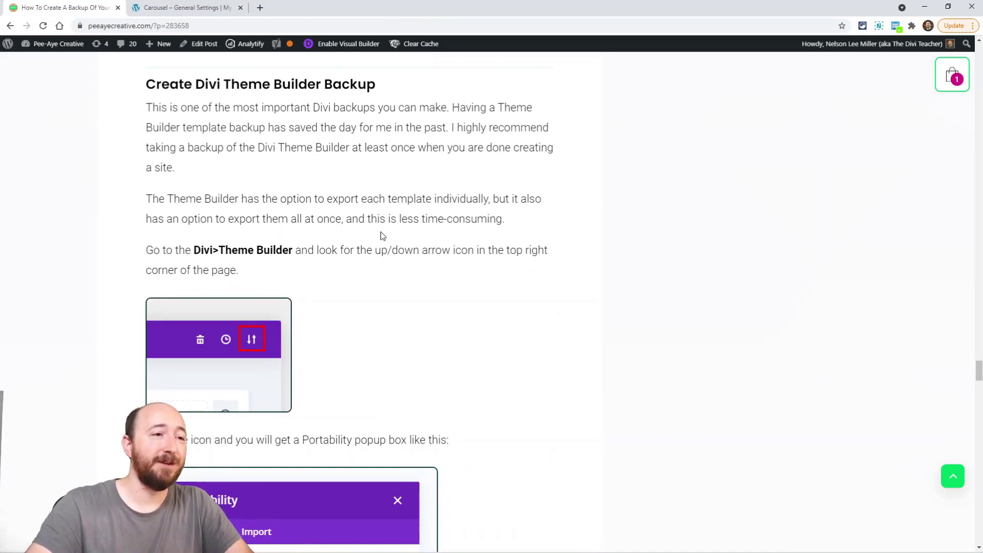
click(182, 11)
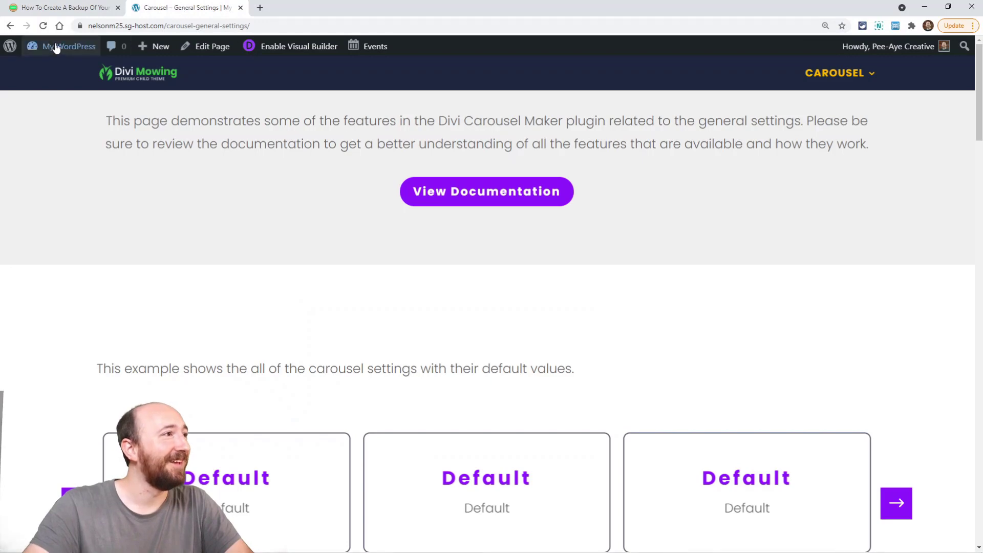
mouse_move(51, 47)
click(45, 72)
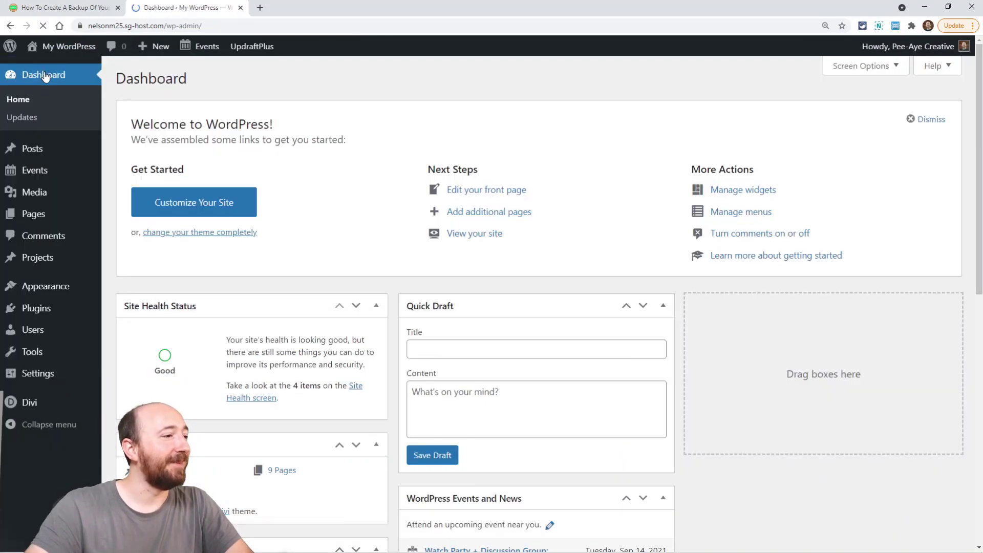
mouse_move(28, 403)
click(134, 422)
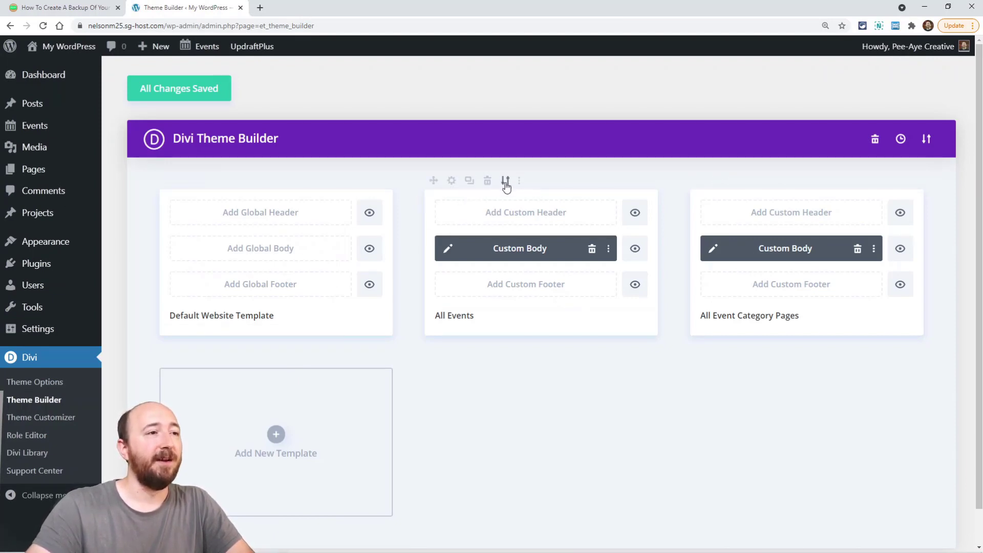
- View the export options for the All Events template and for all Theme Builder templates, closing both without exporting
click(506, 182)
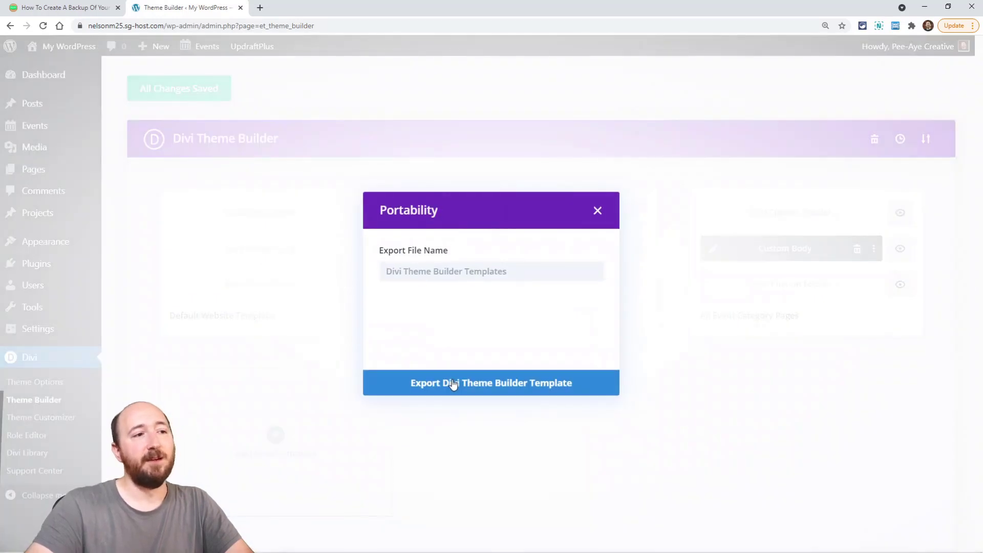
click(598, 211)
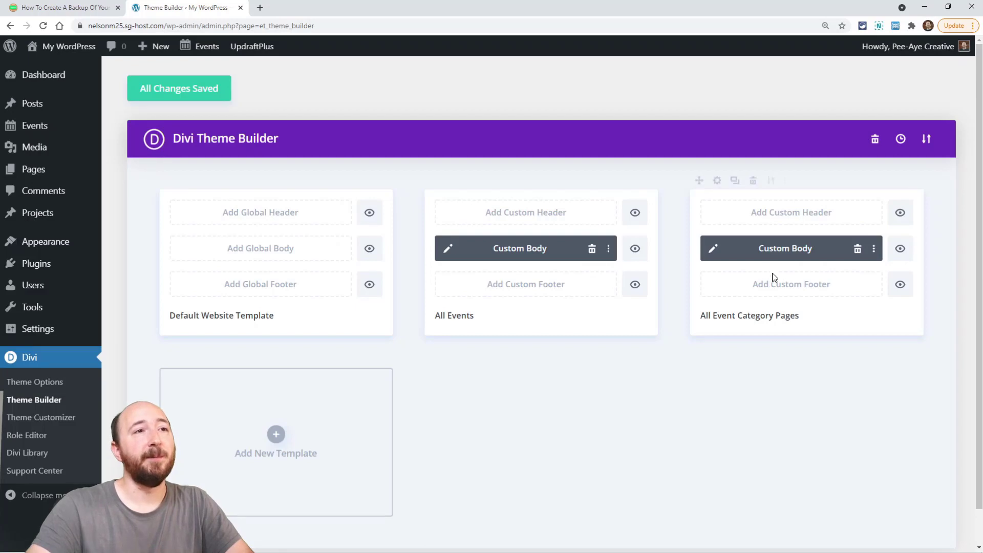
click(927, 140)
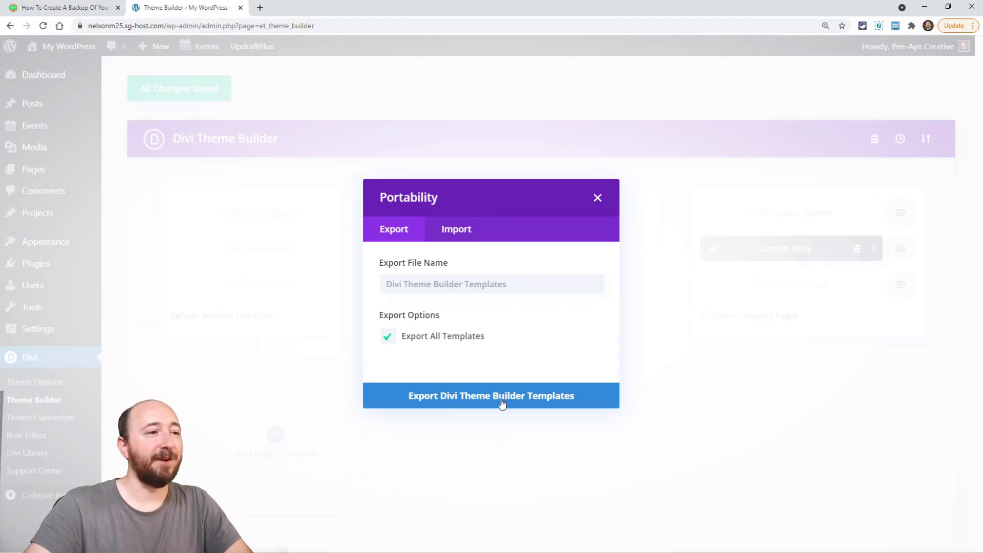
click(598, 198)
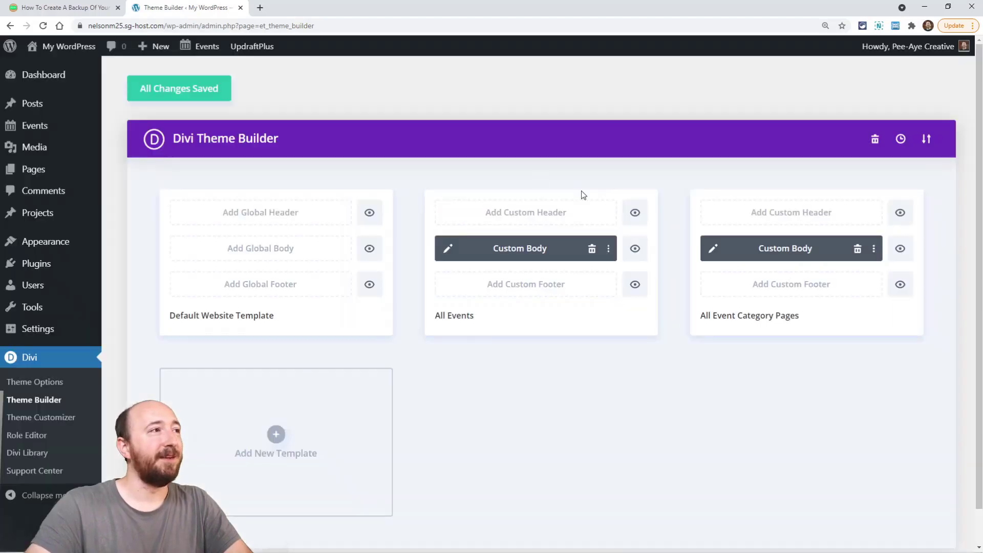
- Return to the backup article and read the Create Backup Of Visual Builder Layouts section
click(67, 8)
scroll(372, 304, down, 5)
scroll(372, 305, down, 8)
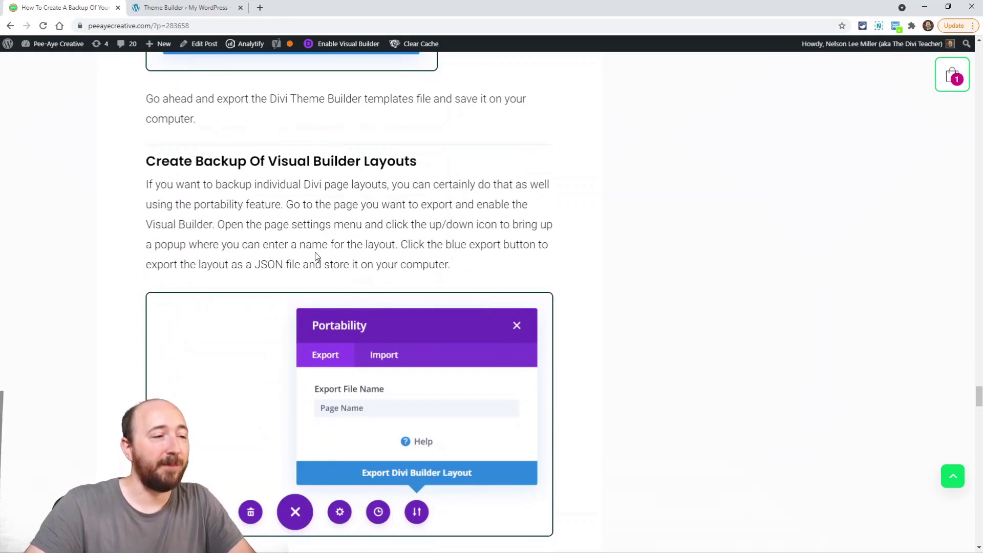
scroll(317, 256, down, 1)
- Open the demo site's test page in the Visual Builder and display its layout portability export options
click(169, 7)
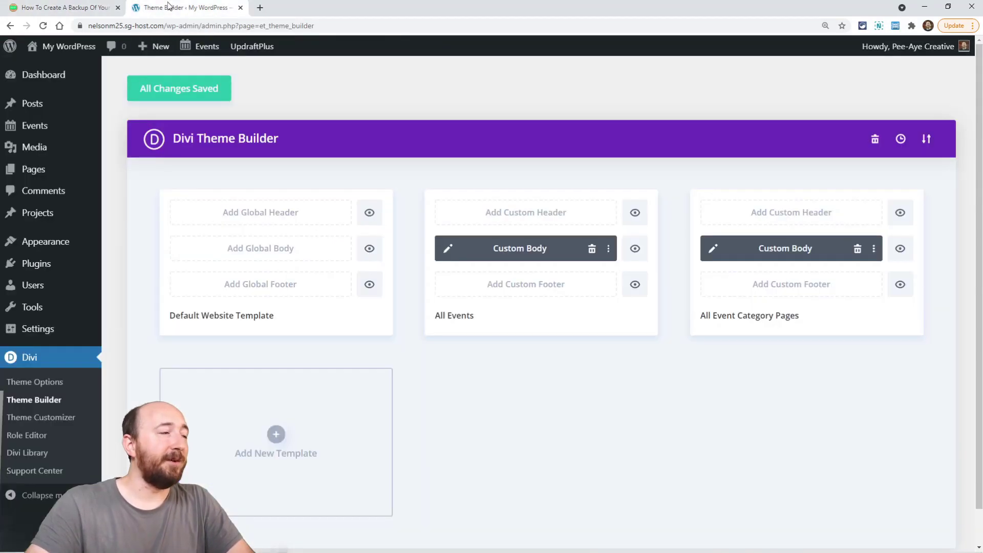
mouse_move(35, 180)
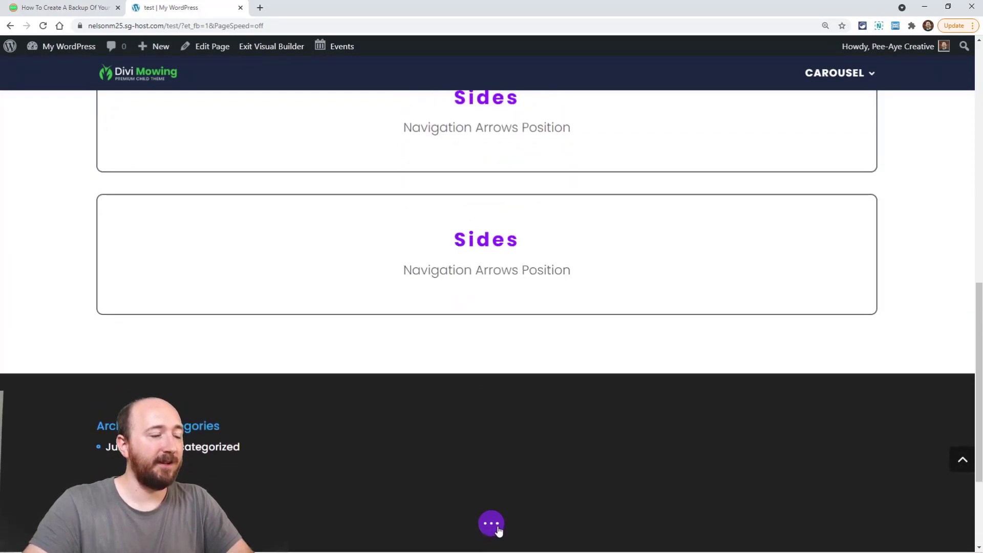
click(486, 526)
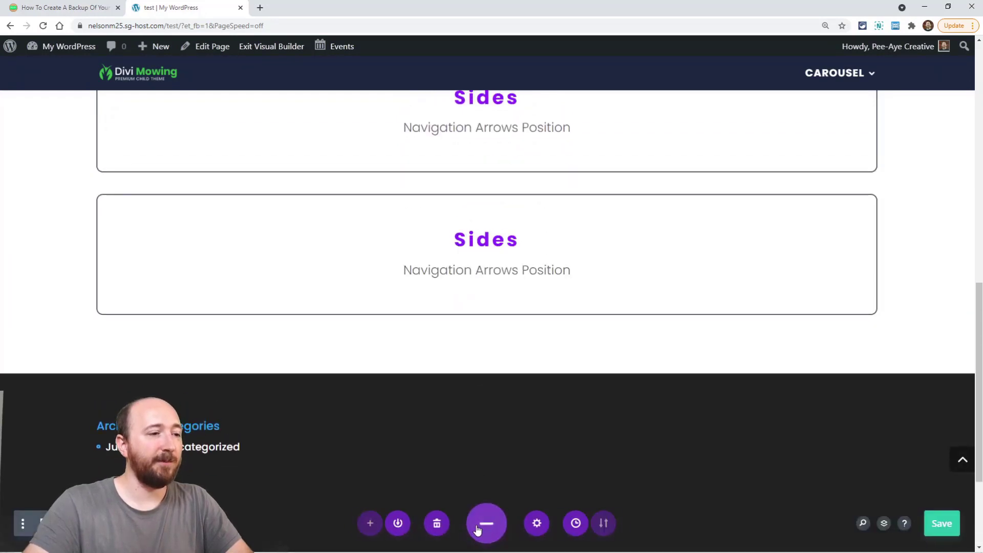
click(616, 525)
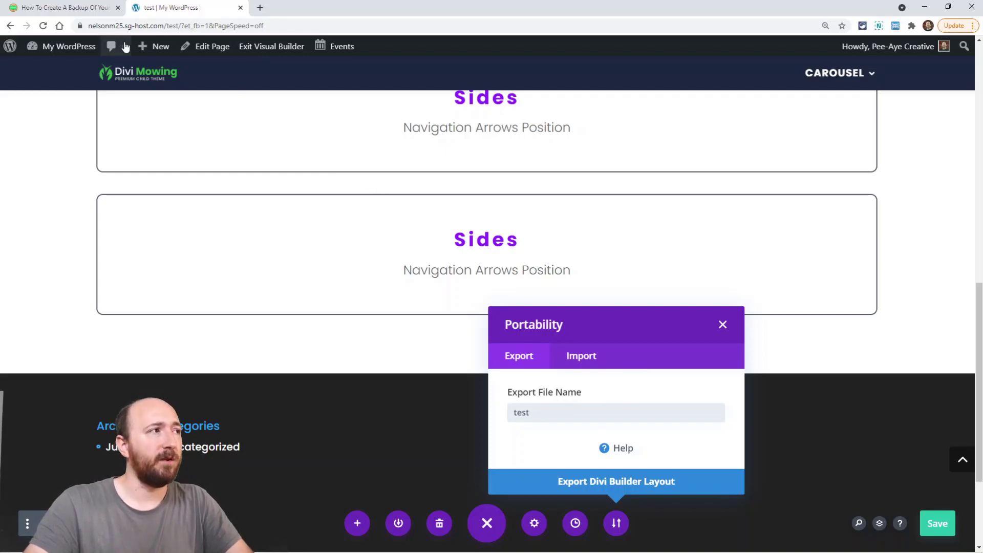
- Read the article's Divi Library backup section, and view the demo site's Divi Library export options without exporting
click(66, 8)
scroll(391, 253, down, 8)
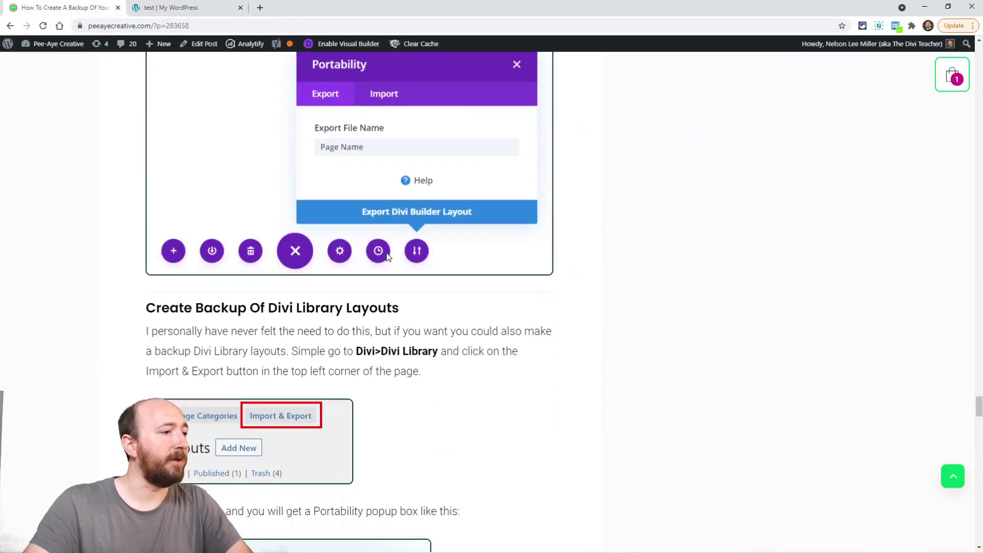
click(194, 8)
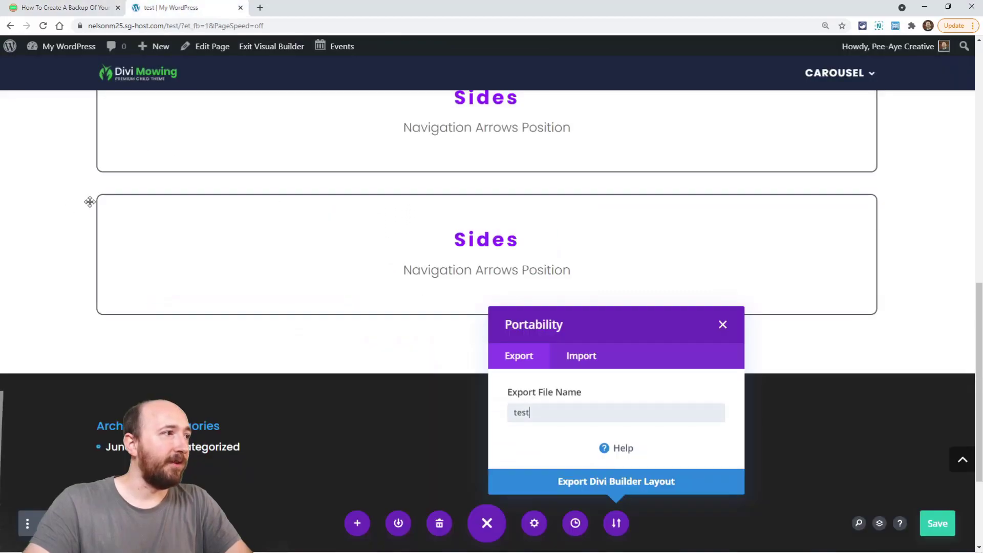
click(36, 66)
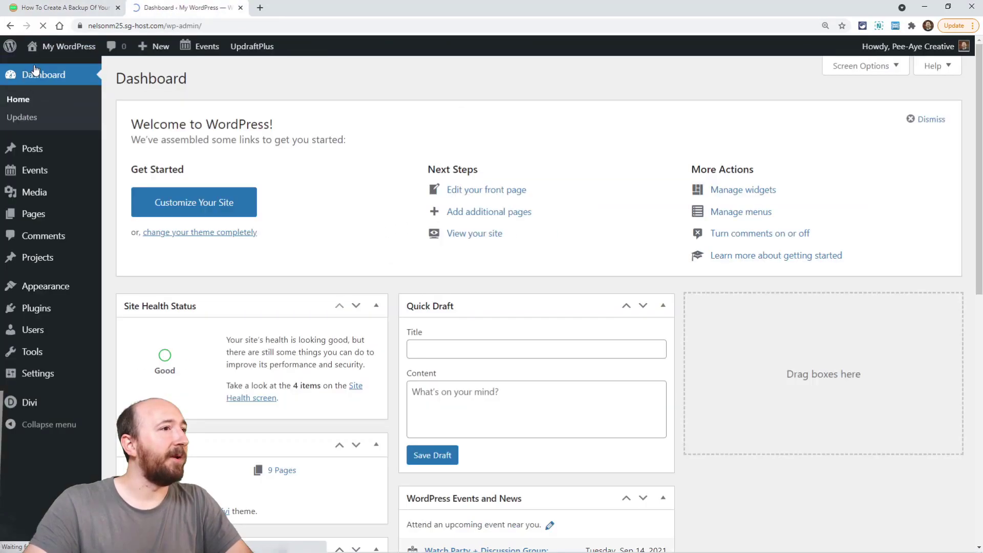
mouse_move(35, 410)
click(123, 474)
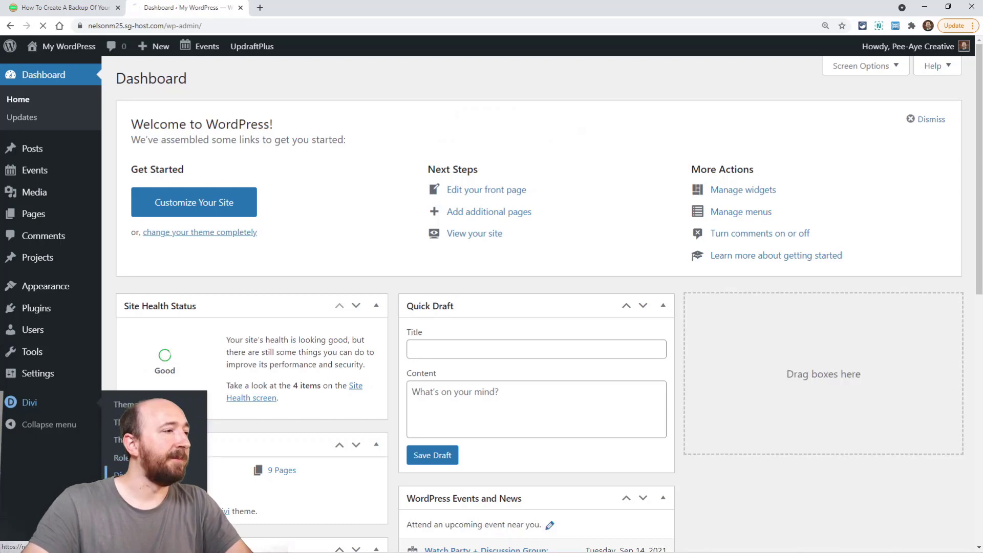
click(230, 77)
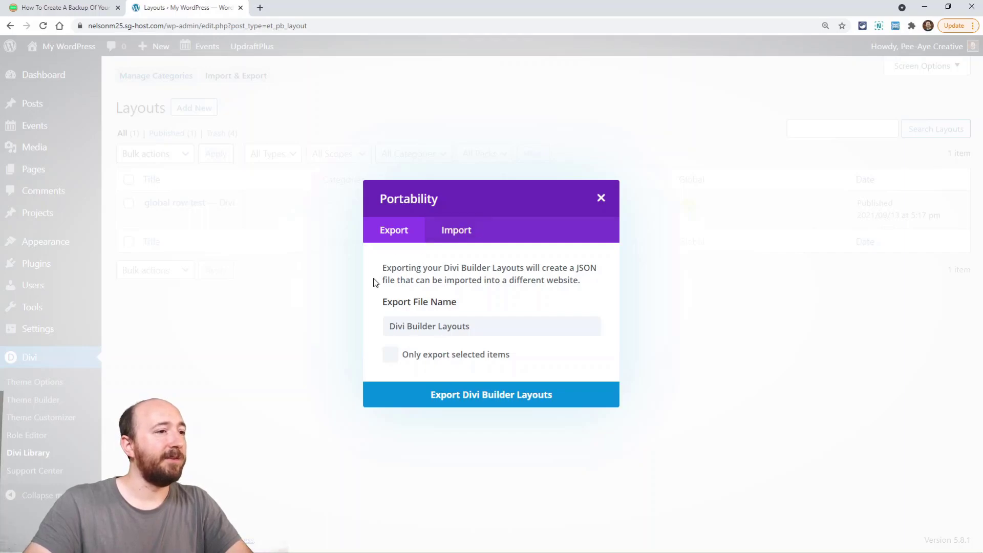
click(612, 203)
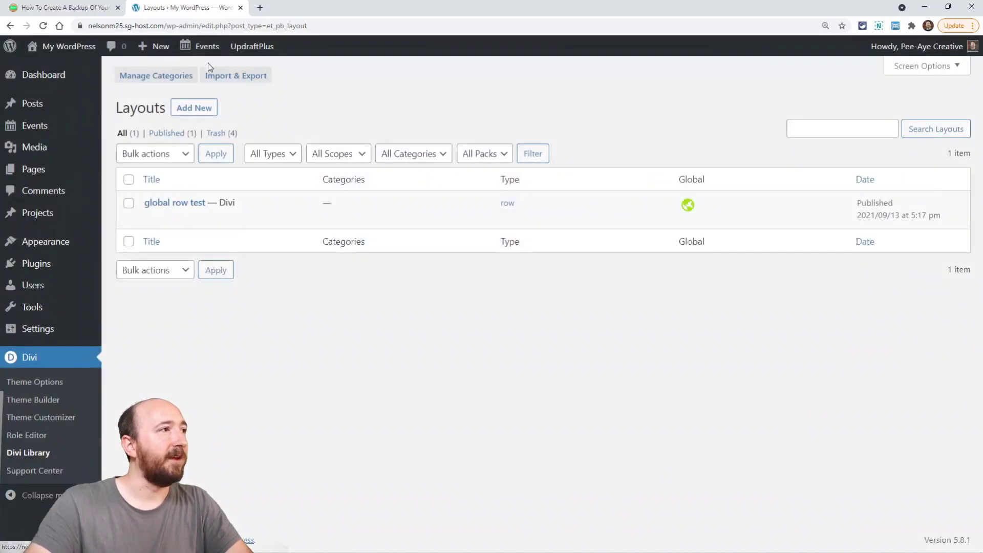
- Read the article's Create WordPress Media Library Backup section and open the Media Library on the demo site
click(61, 7)
scroll(370, 267, down, 10)
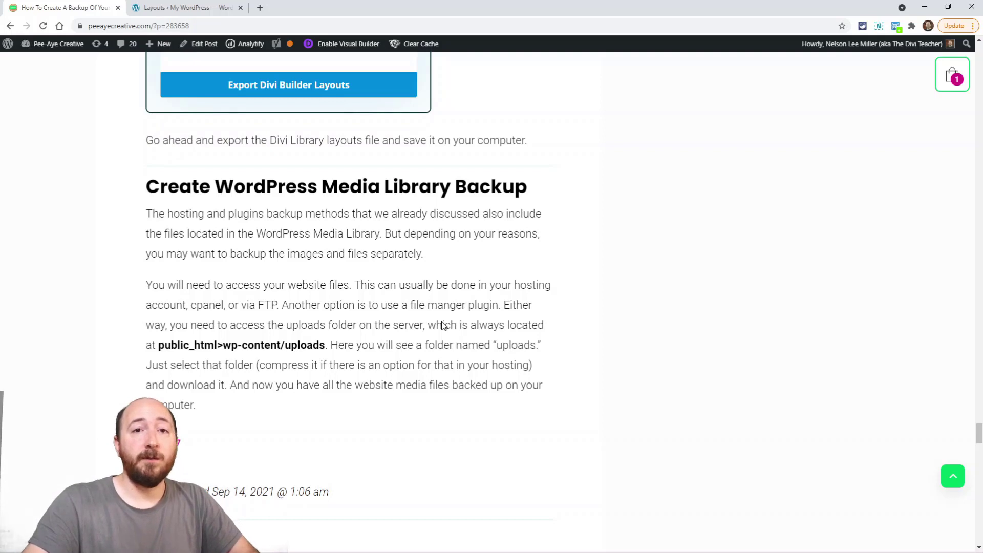
click(184, 7)
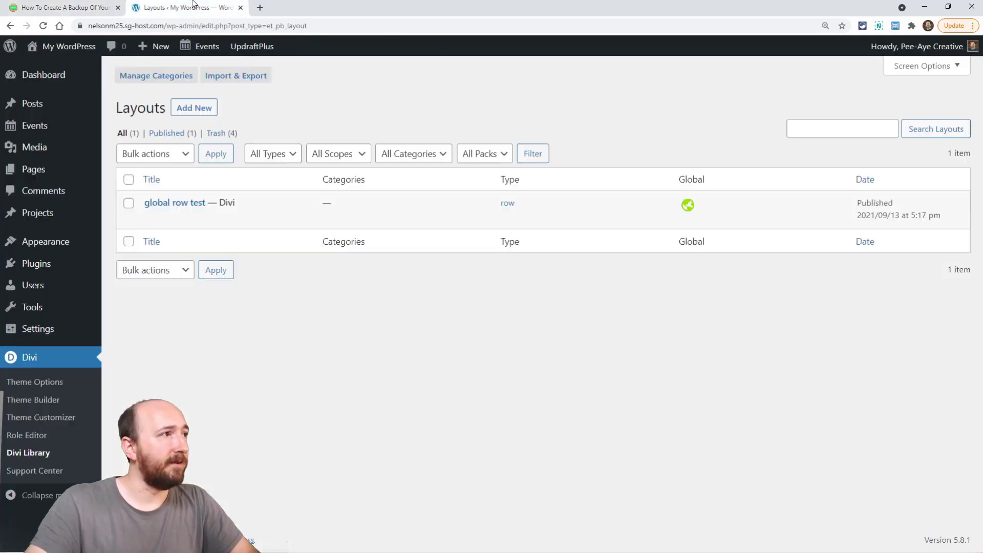
click(29, 153)
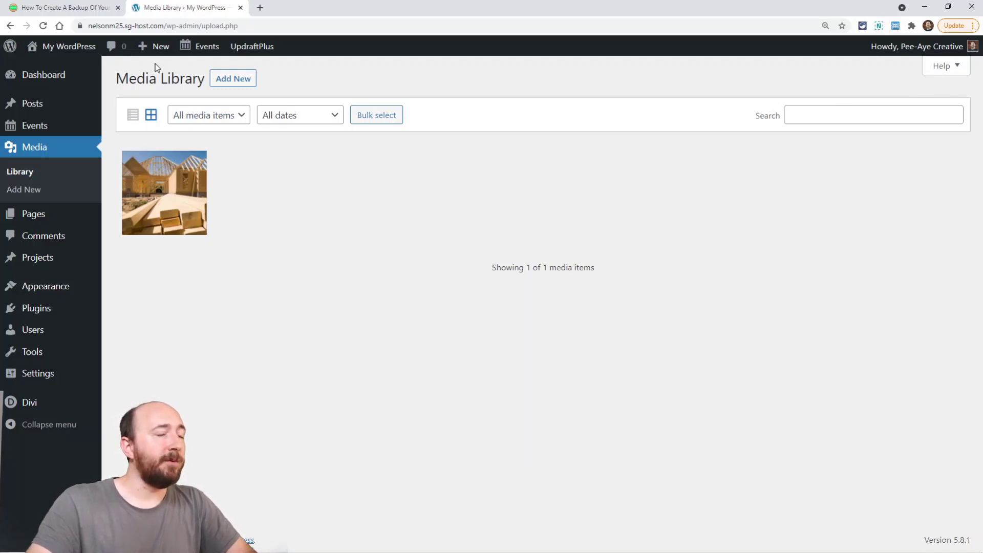
- Return to the article and highlight the public_html>wp-content/uploads folder path in the Media Library backup section
click(53, 7)
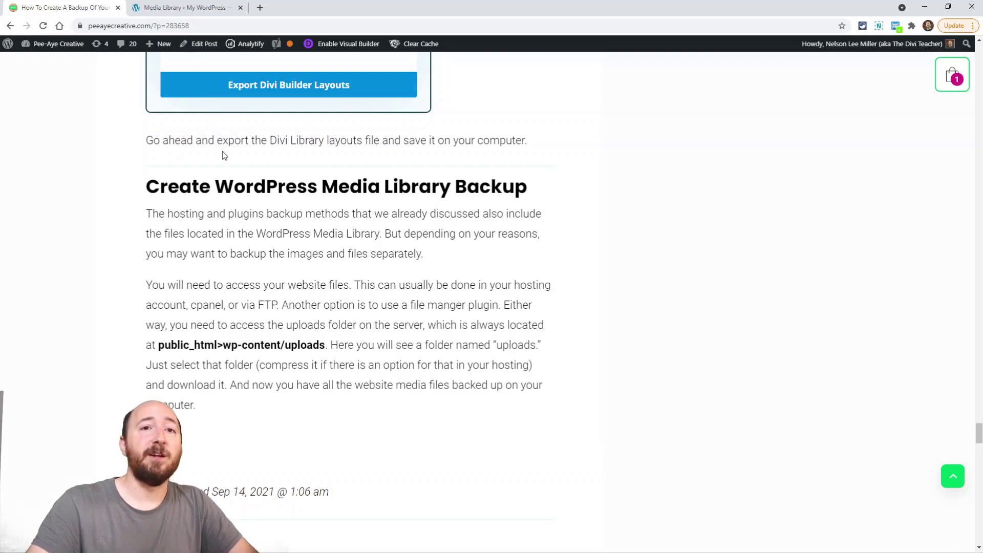
scroll(452, 311, down, 1)
scroll(452, 311, down, 1)
drag(160, 266, 326, 267)
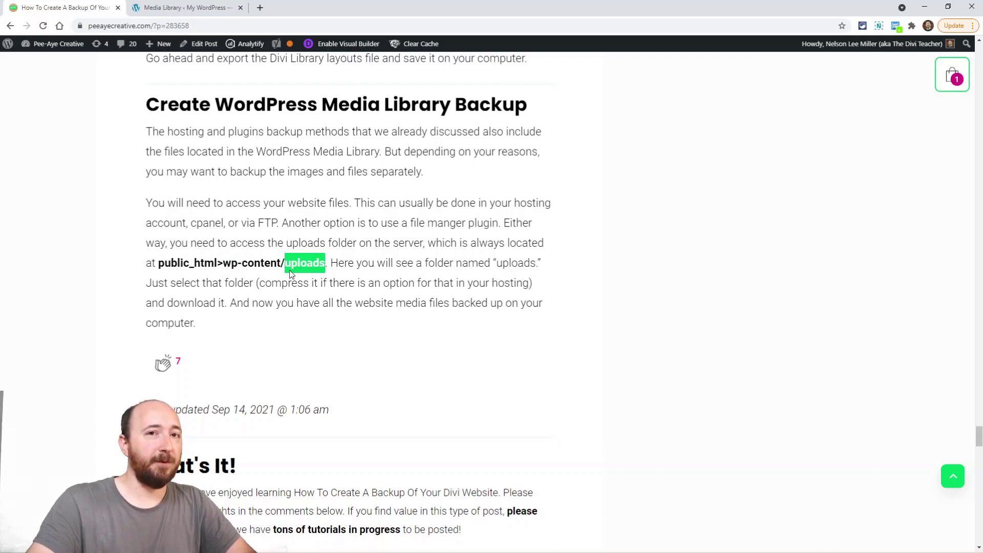
drag(221, 263, 283, 263)
click(309, 285)
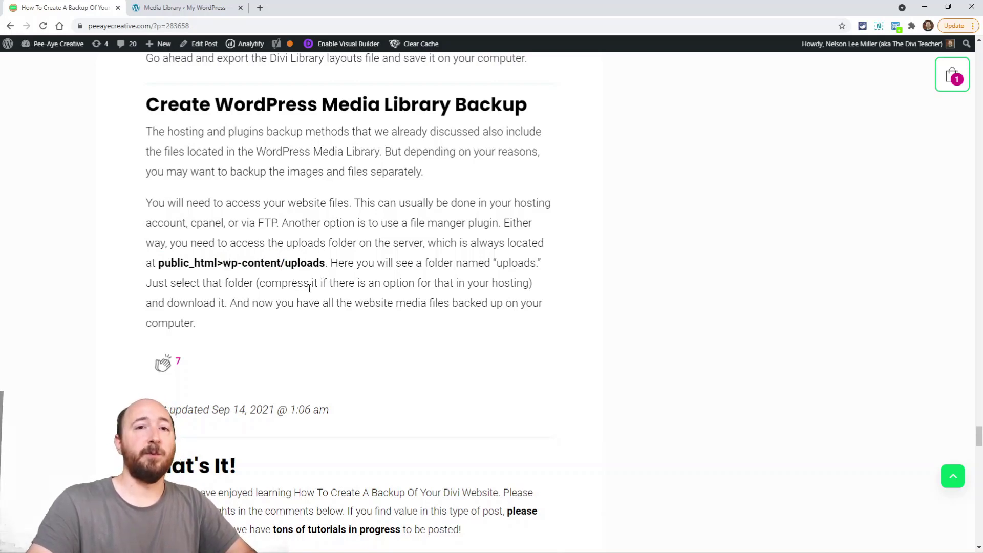